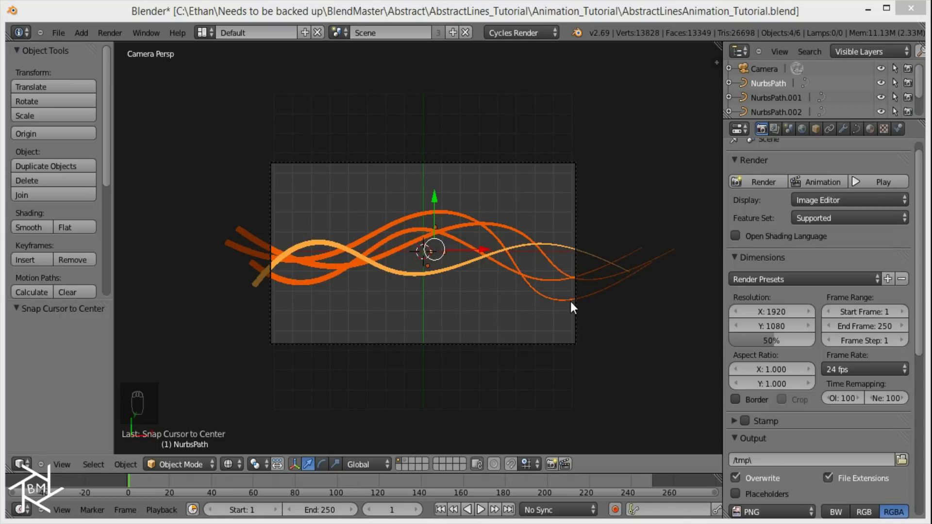
Check the finished glowing render for reference, then clear the curve selection.
{"action": "key", "text": "alt+Tab"}
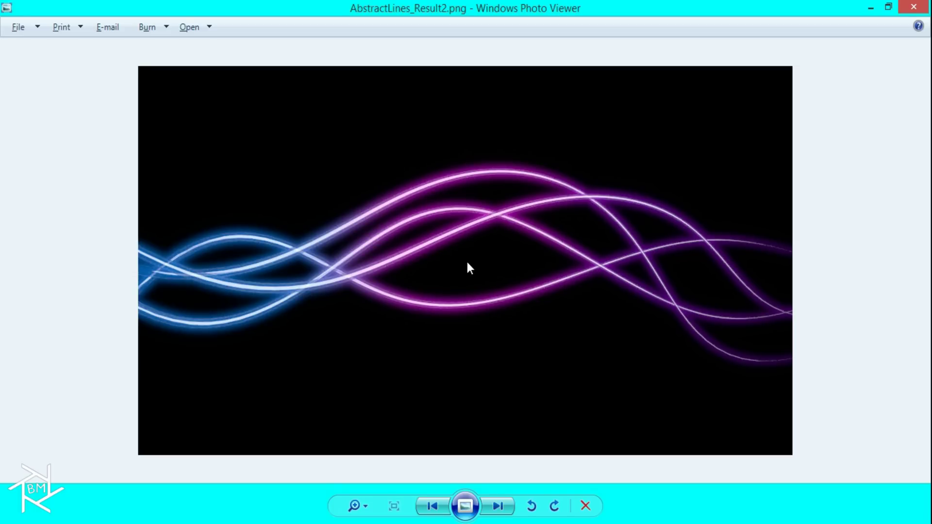
{"action": "key", "text": "alt+Tab"}
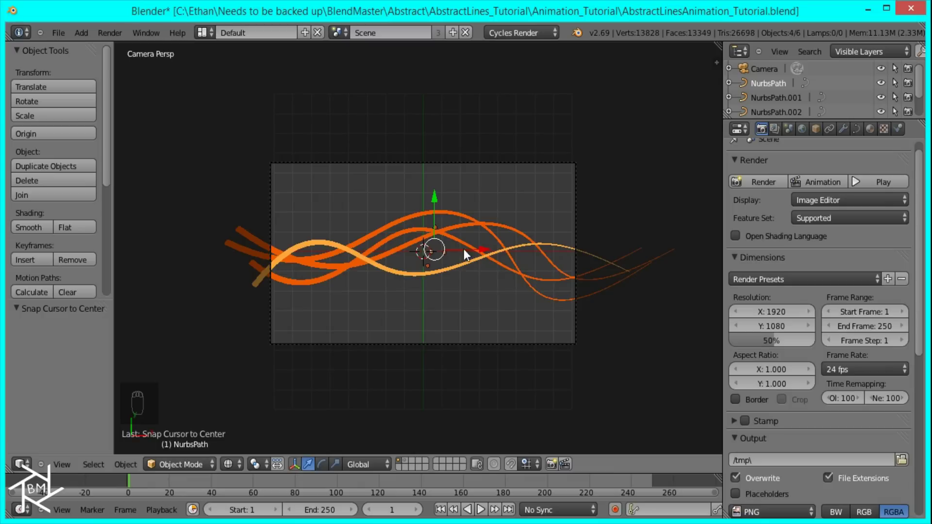
{"action": "scroll", "coordinate": [444, 225], "scroll_direction": "up", "scroll_amount": 2}
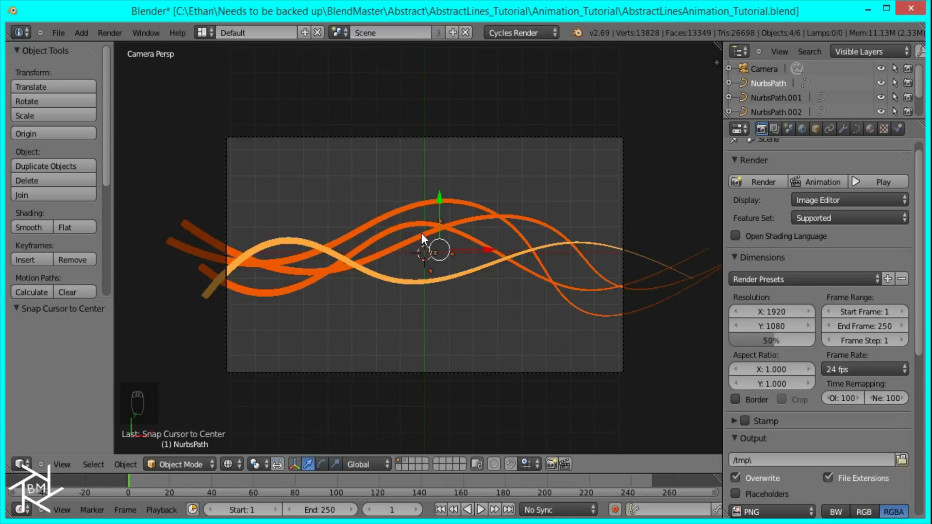
{"action": "key", "text": "a"}
{"action": "key", "text": "b"}
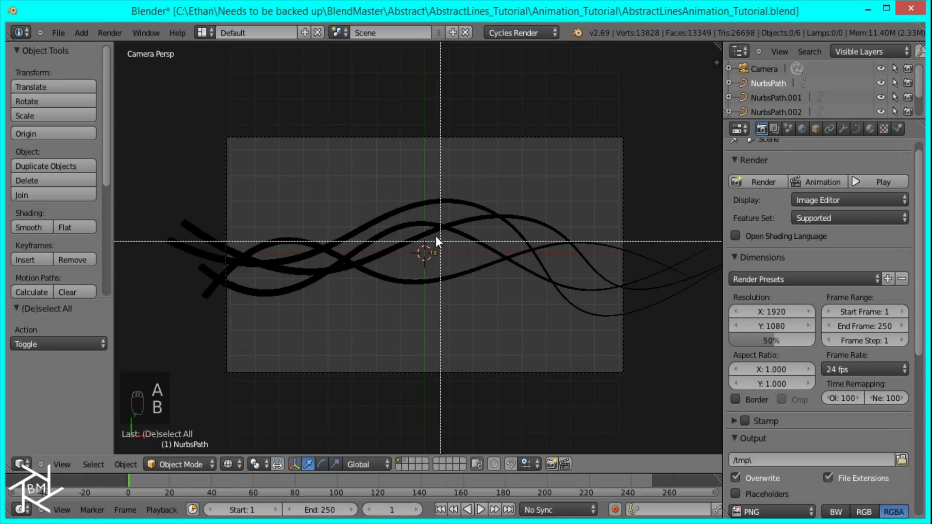
{"action": "left_click_drag", "start_coordinate": [435, 236], "coordinate": [409, 186]}
{"action": "key", "text": "b"}
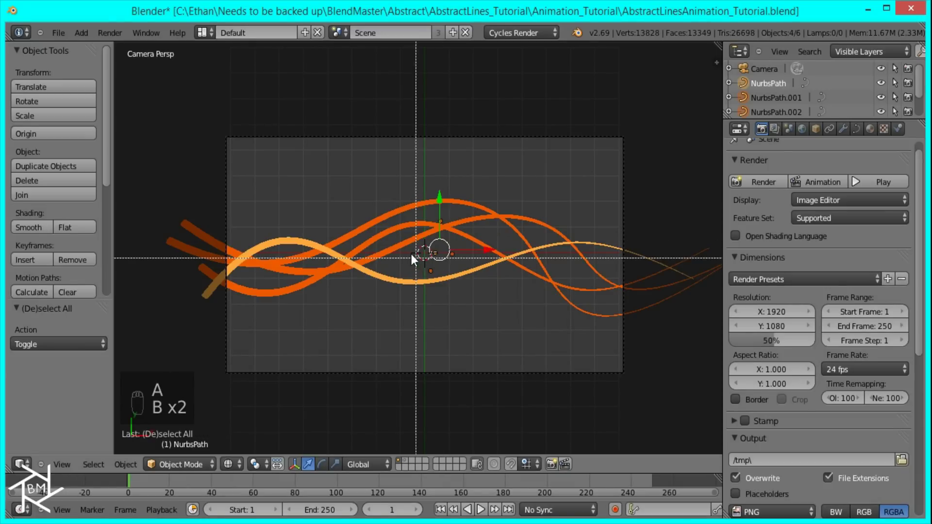
{"action": "middle_click_drag", "start_coordinate": [412, 255], "coordinate": [443, 320]}
Delete the three extra NURBS curves and select the remaining NurbsPath.
{"action": "right_click", "coordinate": [423, 238]}
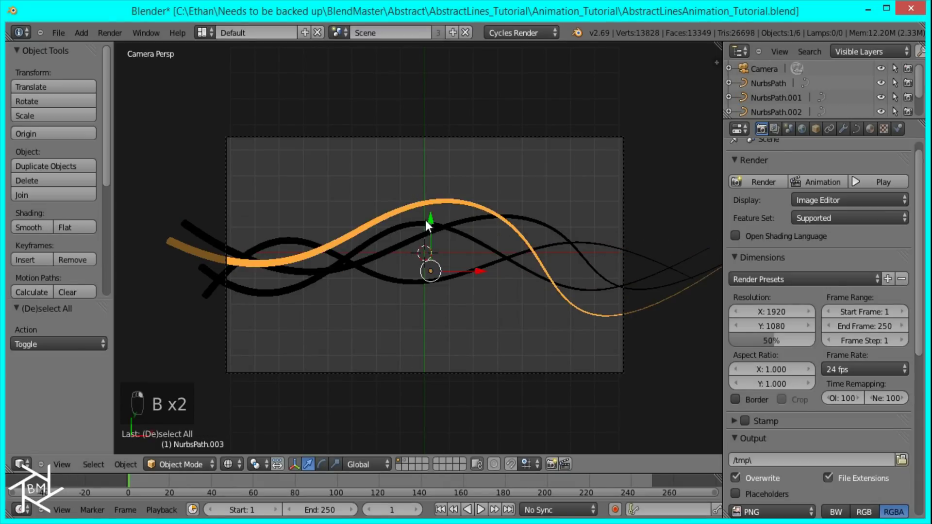
{"action": "right_click", "coordinate": [414, 241], "text": "shift"}
{"action": "right_click", "coordinate": [412, 224], "text": "shift"}
{"action": "key", "text": "x"}
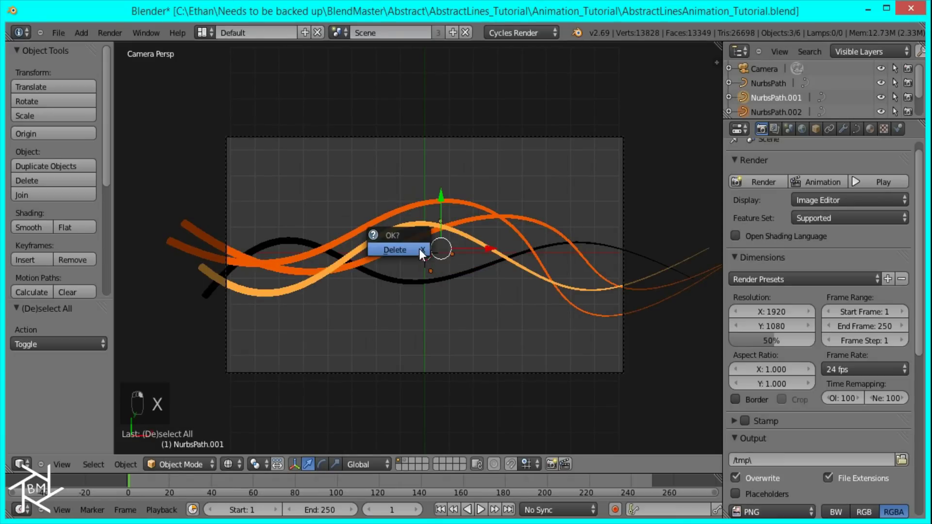
{"action": "left_click", "coordinate": [418, 249]}
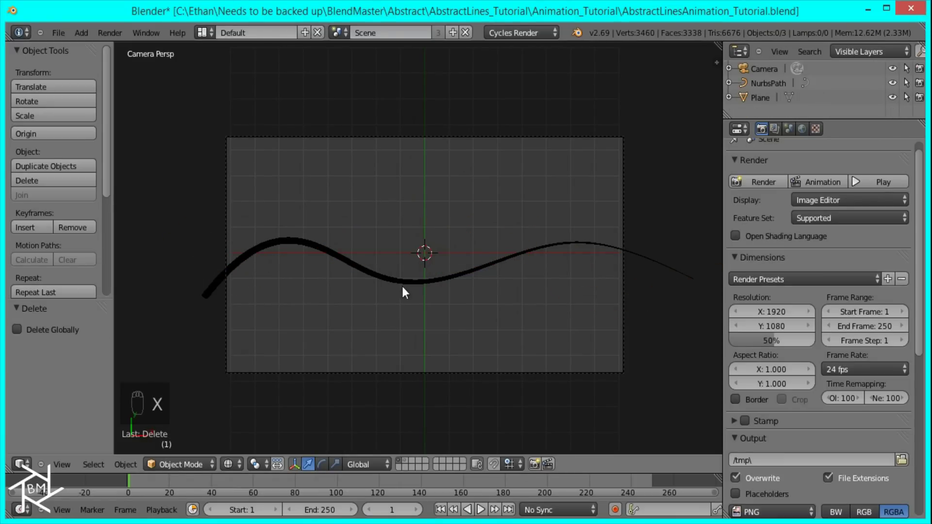
{"action": "right_click", "coordinate": [416, 287]}
Flatten all NurbsPath control points to zero height by scaling Y to 0.
{"action": "key", "text": "Tab"}
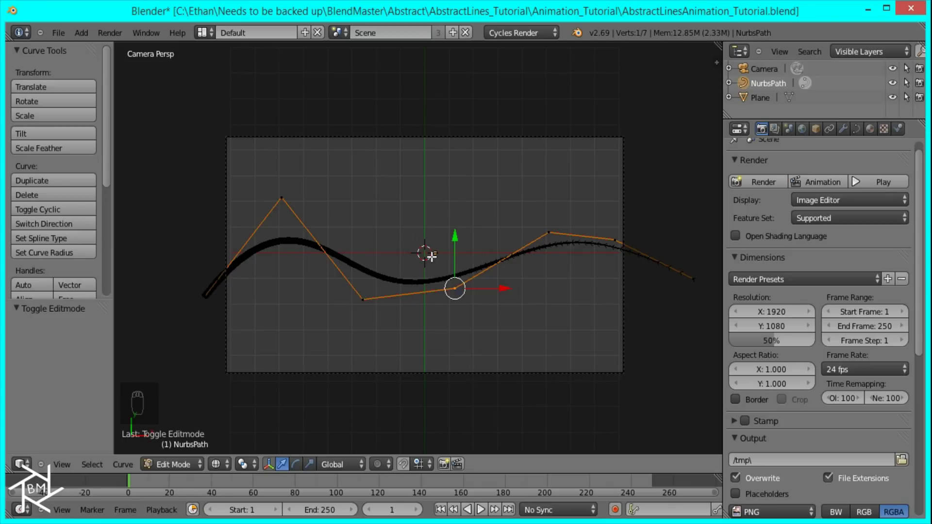
{"action": "key", "text": "a"}
{"action": "key", "text": "a"}
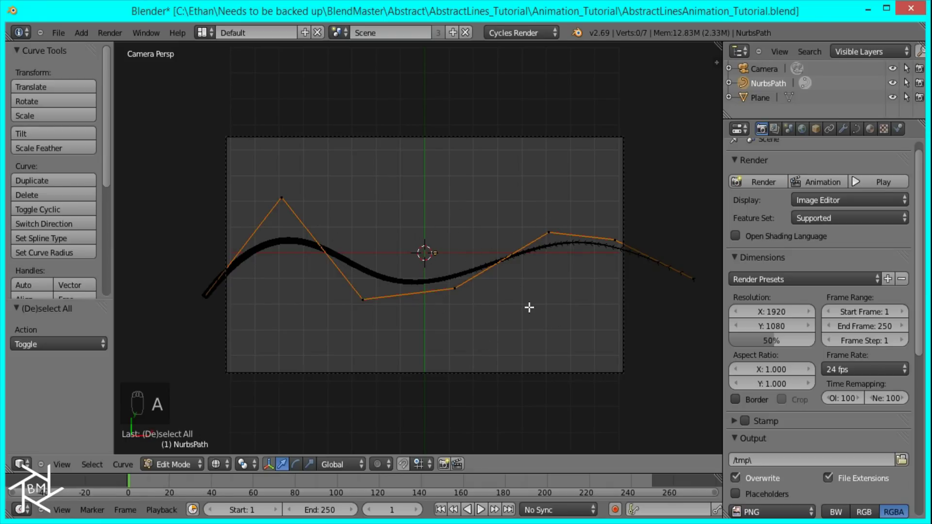
{"action": "key", "text": "s"}
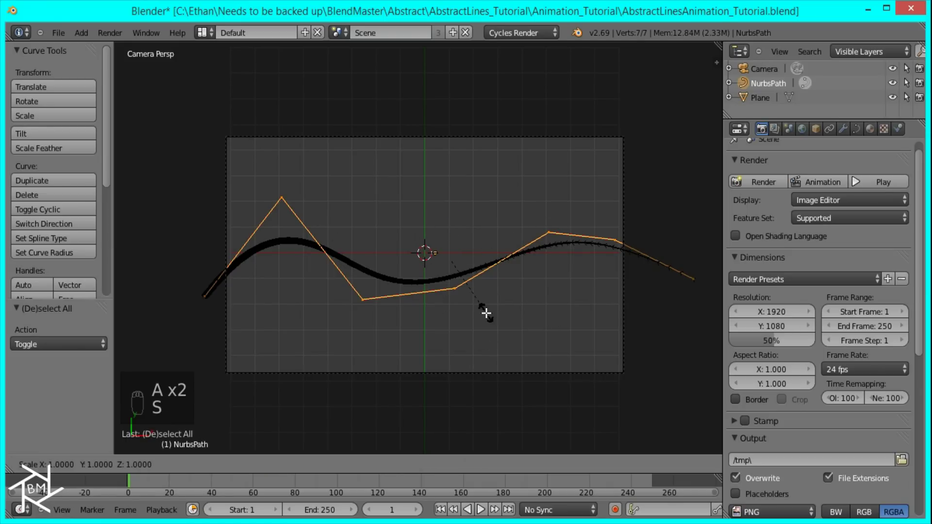
{"action": "key", "text": "y"}
{"action": "key", "text": "0"}
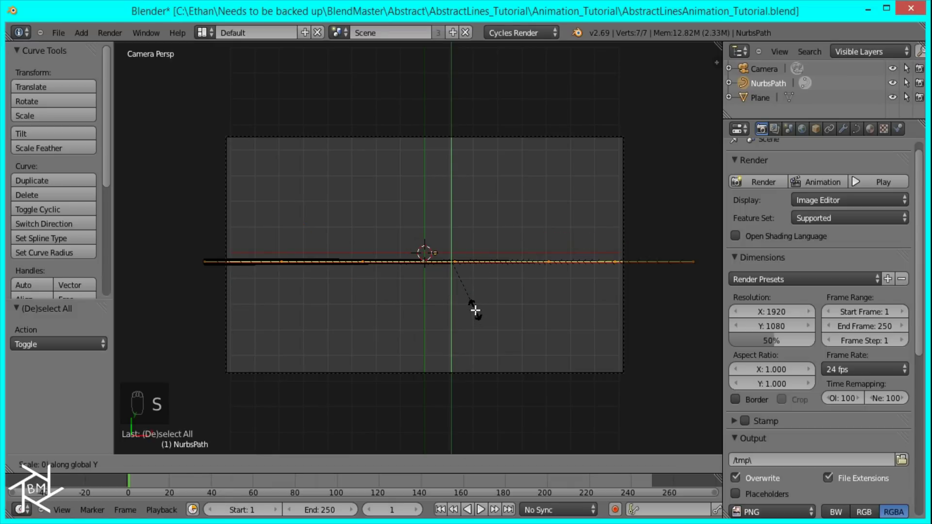
{"action": "left_click", "coordinate": [475, 311]}
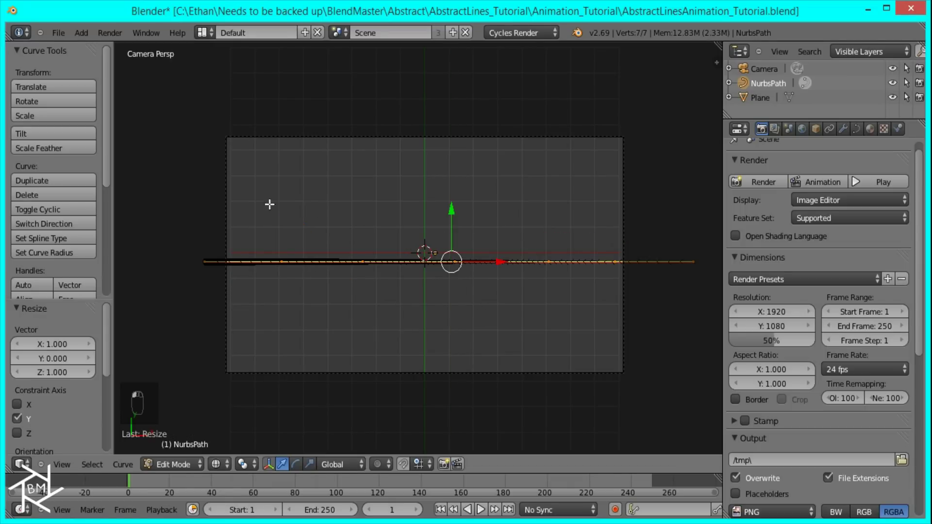
Set the curve's origin to its geometry and move it back to the world centre.
{"action": "key", "text": "Tab"}
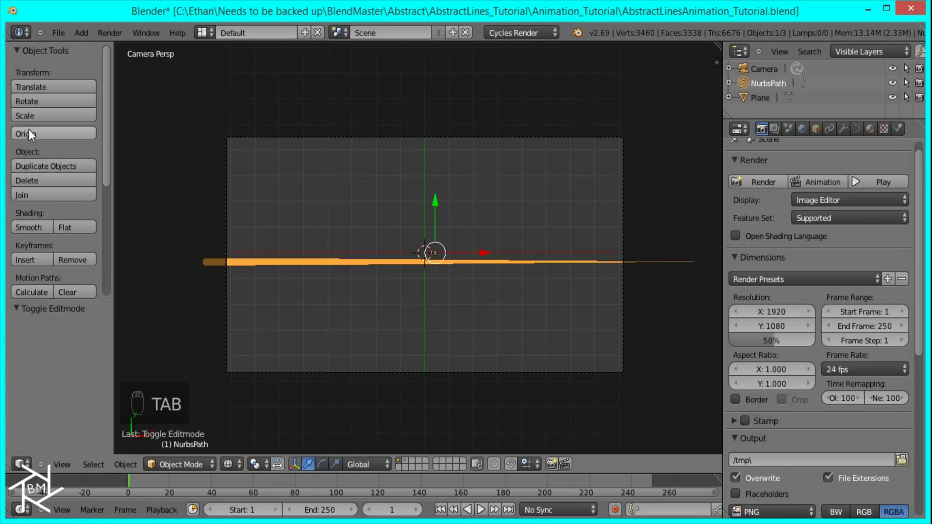
{"action": "left_click", "coordinate": [28, 132]}
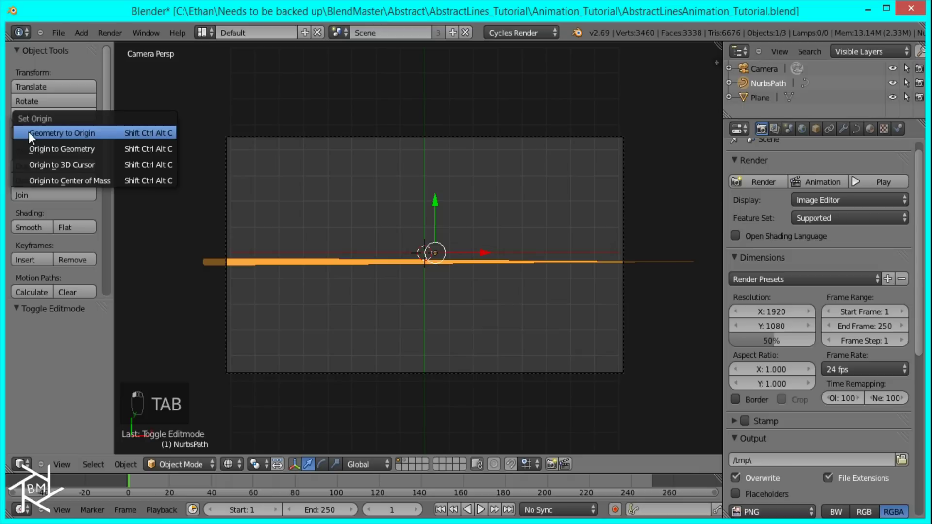
{"action": "left_click", "coordinate": [70, 152]}
{"action": "key", "text": "alt+g"}
Slide the leftmost and centre-right control points along X to respace them.
{"action": "key", "text": "Tab"}
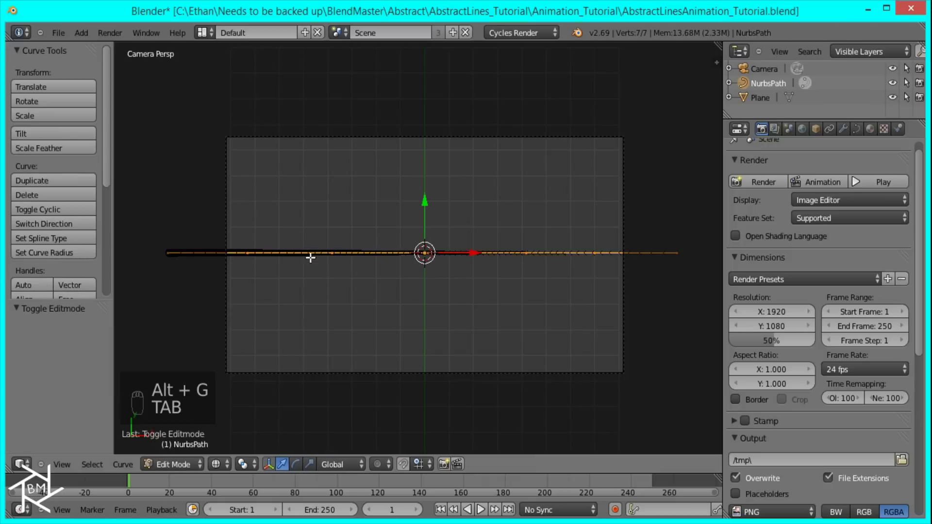
{"action": "right_click", "coordinate": [248, 252]}
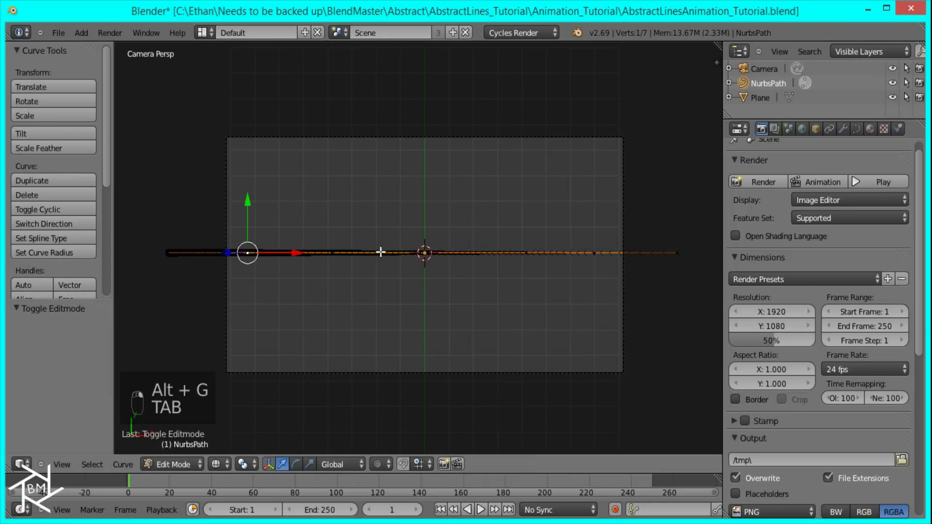
{"action": "key", "text": "g"}
{"action": "key", "text": "x"}
{"action": "left_click", "coordinate": [310, 257]}
{"action": "right_click", "coordinate": [332, 252]}
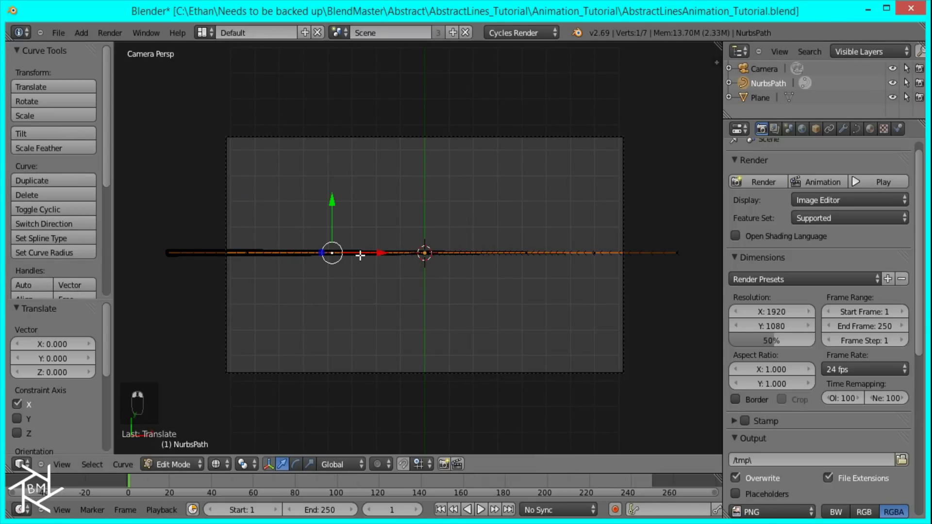
{"action": "right_click", "coordinate": [425, 251]}
{"action": "key", "text": "g"}
{"action": "key", "text": "x"}
{"action": "left_click", "coordinate": [472, 252]}
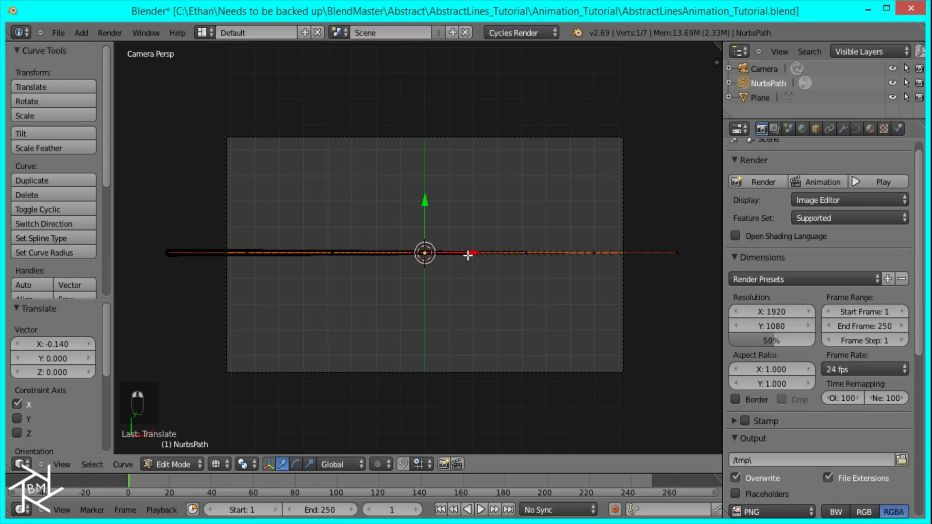
Shift the next control point along X to even out the spacing.
{"action": "right_click", "coordinate": [532, 252]}
{"action": "key", "text": "g"}
{"action": "key", "text": "x"}
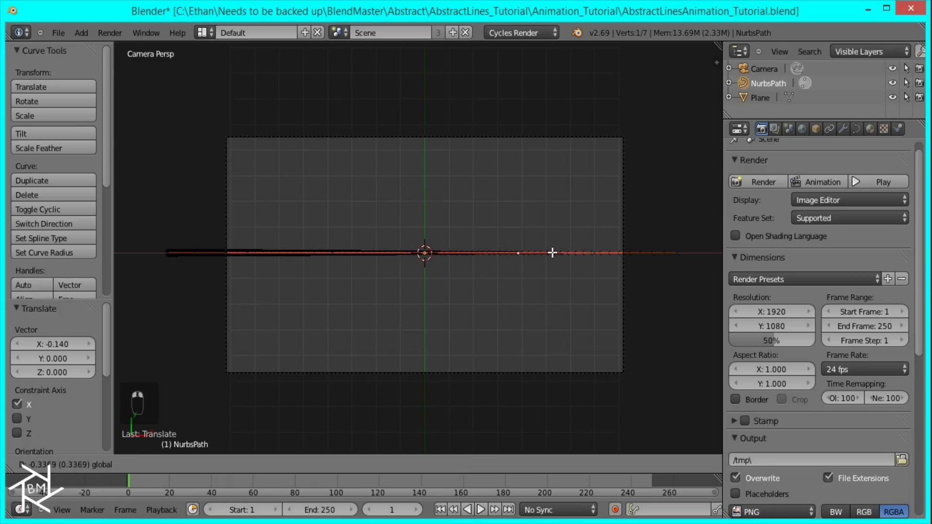
{"action": "left_click", "coordinate": [544, 252]}
{"action": "right_click", "coordinate": [604, 253]}
Nudge the right-side control point slightly left along X.
{"action": "key", "text": "g"}
{"action": "key", "text": "x"}
{"action": "left_click", "coordinate": [645, 252]}
Hook the left-end, next two, and centre control points each to a new empty.
{"action": "right_click", "coordinate": [161, 248]}
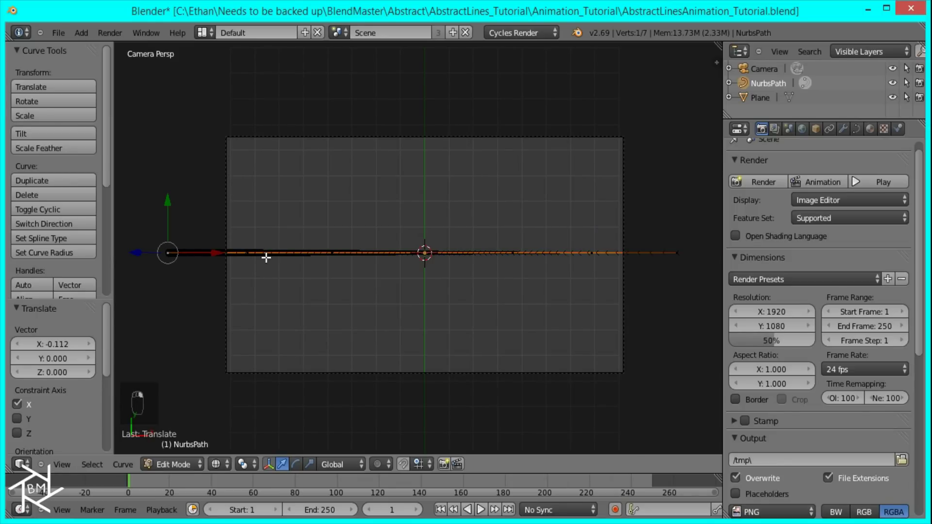
{"action": "key", "text": "ctrl+h"}
{"action": "left_click", "coordinate": [267, 257]}
{"action": "right_click", "coordinate": [248, 253]}
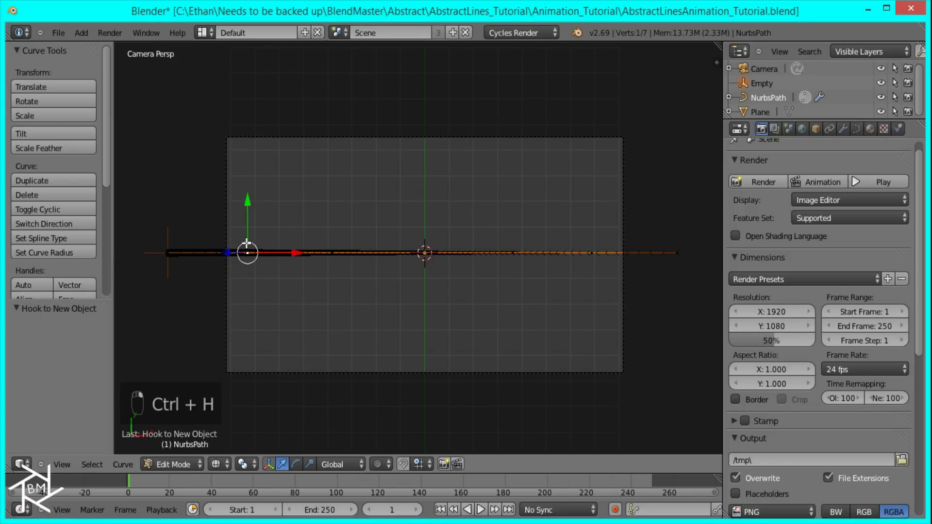
{"action": "key", "text": "ctrl+h"}
{"action": "left_click", "coordinate": [250, 241]}
{"action": "right_click", "coordinate": [342, 240]}
{"action": "key", "text": "ctrl+h"}
{"action": "left_click", "coordinate": [342, 242]}
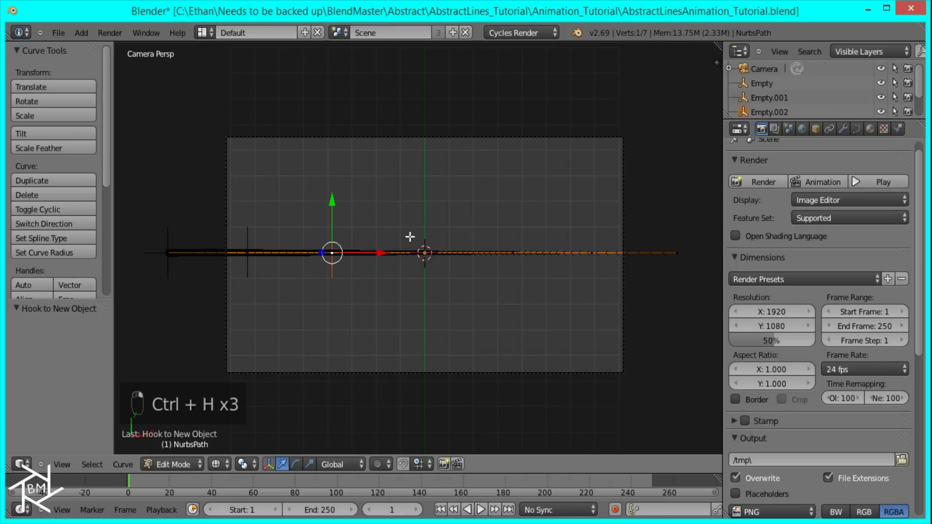
{"action": "right_click", "coordinate": [423, 239]}
{"action": "key", "text": "ctrl+h"}
{"action": "left_click", "coordinate": [422, 241]}
Hook the three right-side points to new empties, then select the leftmost empty in Object Mode.
{"action": "right_click", "coordinate": [511, 240]}
{"action": "key", "text": "ctrl+h"}
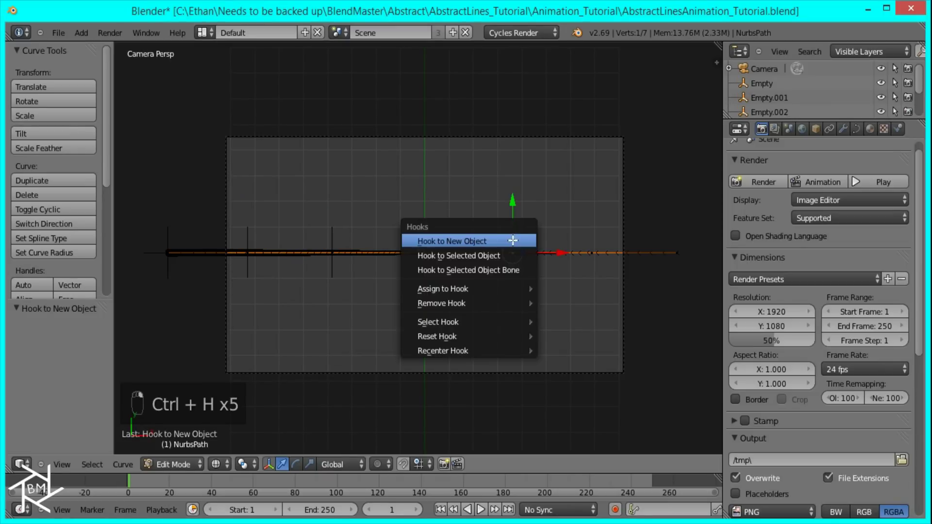
{"action": "left_click", "coordinate": [511, 240]}
{"action": "right_click", "coordinate": [584, 237]}
{"action": "key", "text": "ctrl+h"}
{"action": "left_click", "coordinate": [583, 237]}
{"action": "right_click", "coordinate": [695, 245]}
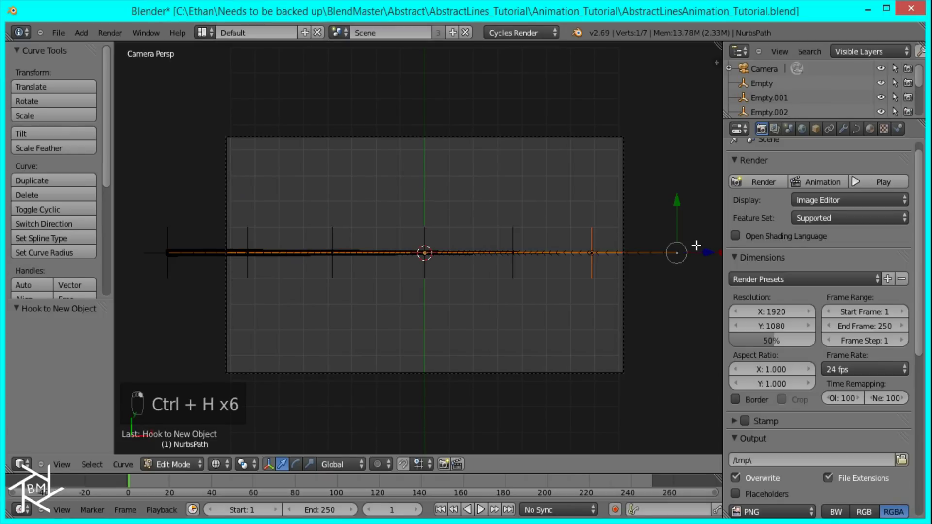
{"action": "key", "text": "ctrl+h"}
{"action": "left_click", "coordinate": [692, 244]}
{"action": "key", "text": "Tab"}
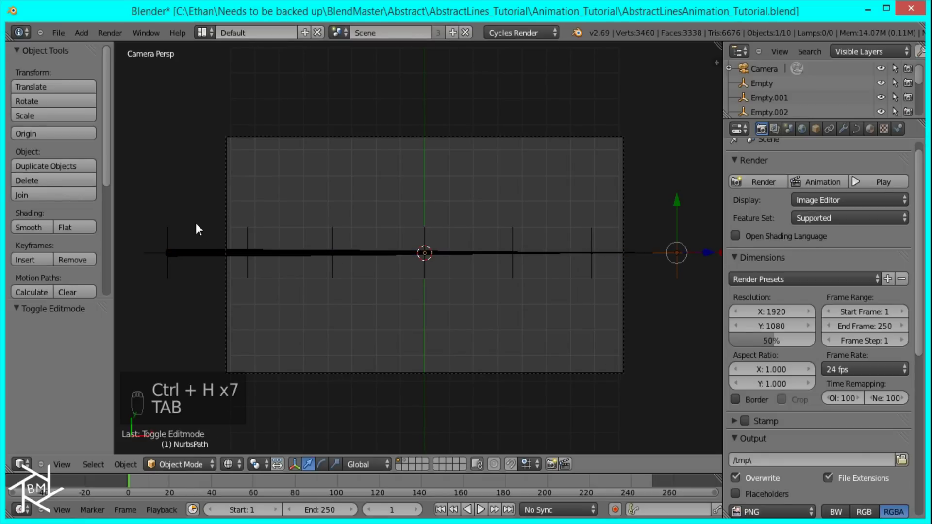
{"action": "right_click", "coordinate": [165, 228]}
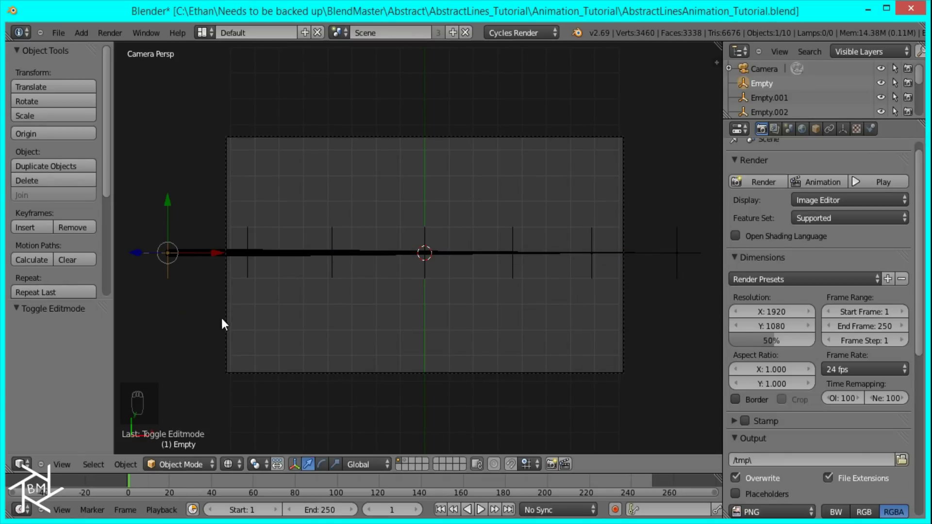
Turn on auto keying and place the left-end empty up-left at frame 1.
{"action": "key", "text": "g"}
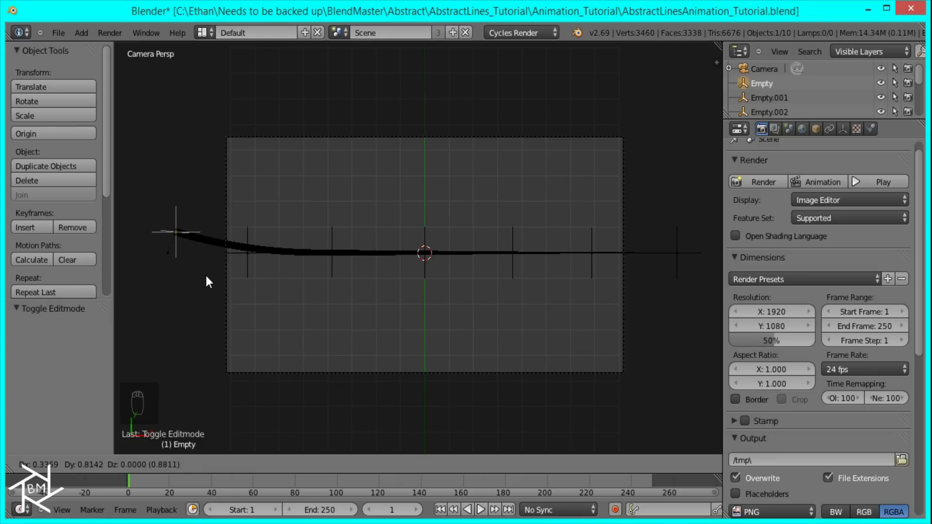
{"action": "left_click", "coordinate": [206, 291]}
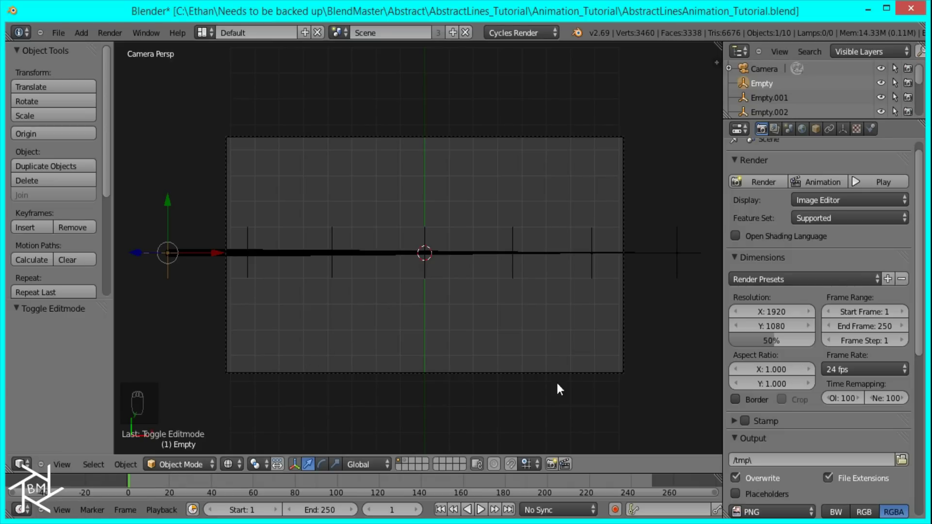
{"action": "left_click", "coordinate": [615, 510]}
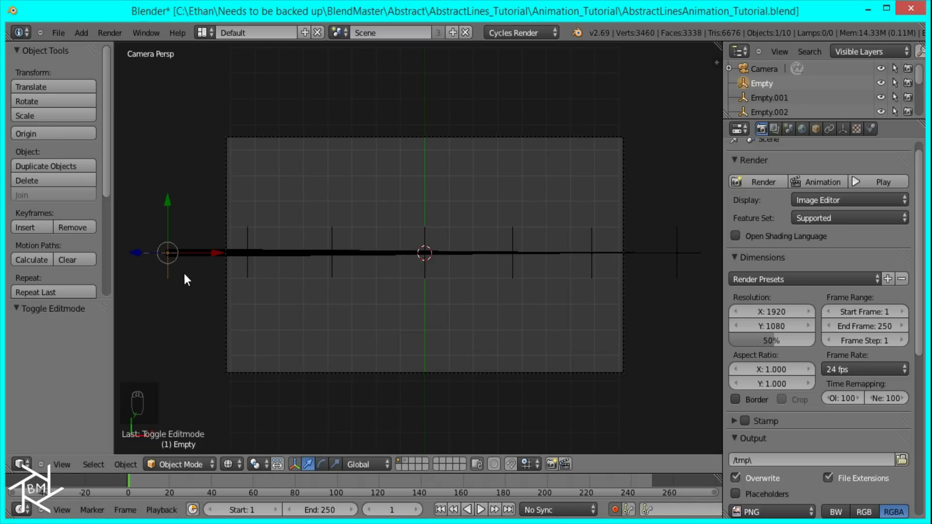
{"action": "key", "text": "g"}
{"action": "left_click", "coordinate": [197, 175]}
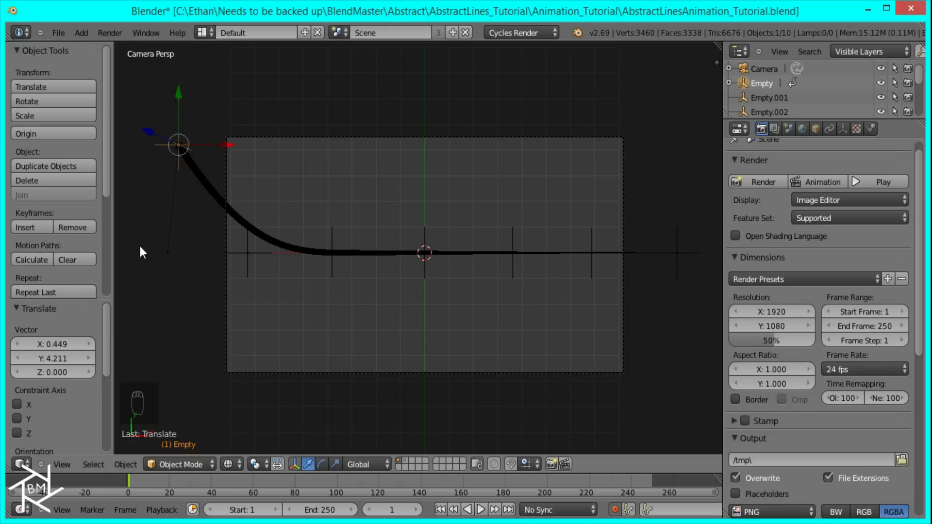
Move the empty lower left at frame 15, then play back the swing from frame 1.
{"action": "left_click", "coordinate": [160, 479]}
{"action": "key", "text": "g"}
{"action": "left_click", "coordinate": [130, 417]}
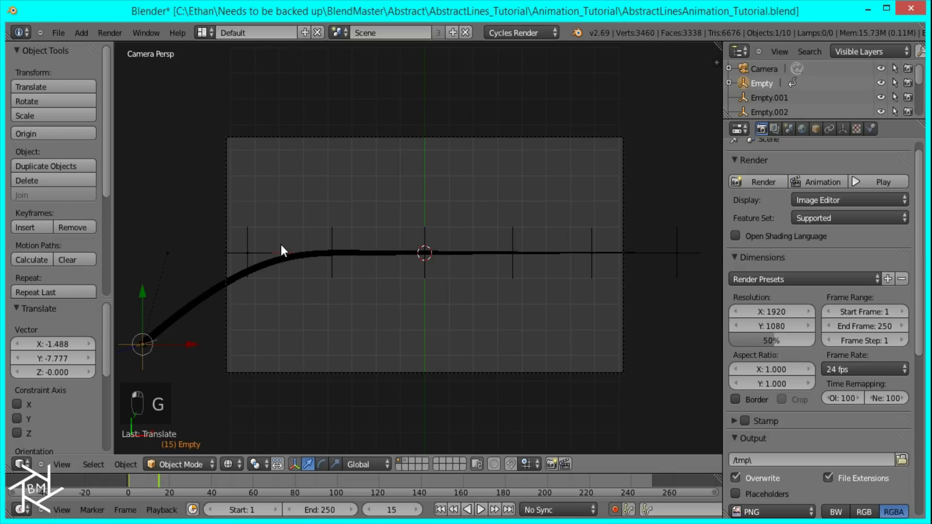
{"action": "key", "text": "shift+Left"}
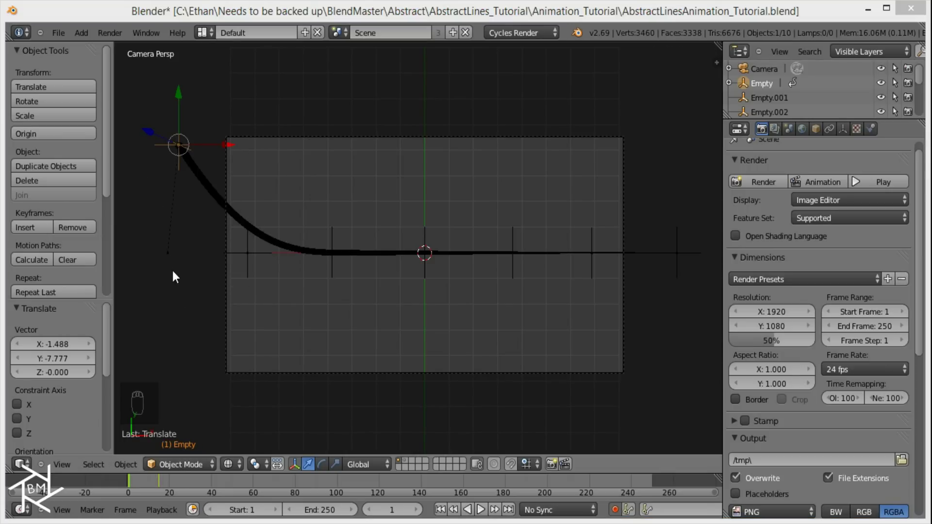
{"action": "key", "text": "alt+a"}
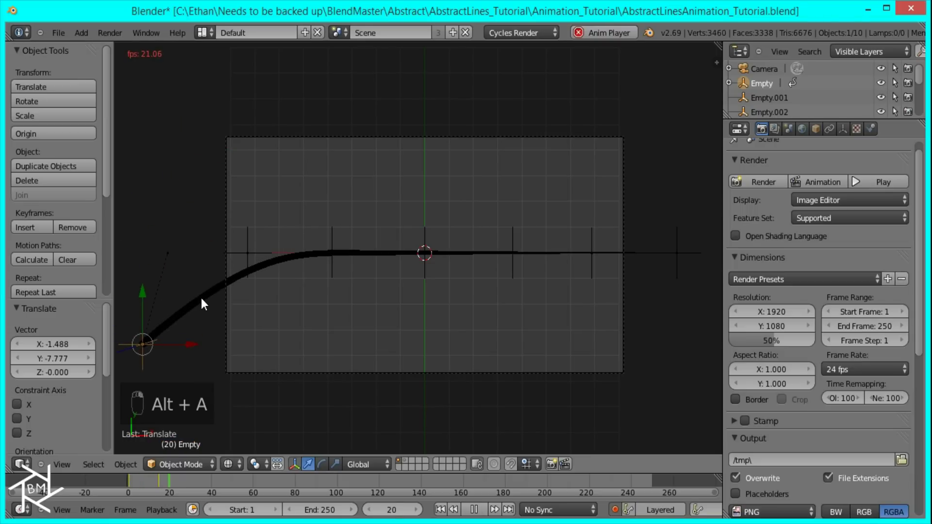
{"action": "key", "text": "alt+a"}
Undo the left-end swing moves back to a straight line and start editing the End frame.
{"action": "left_click", "coordinate": [159, 483]}
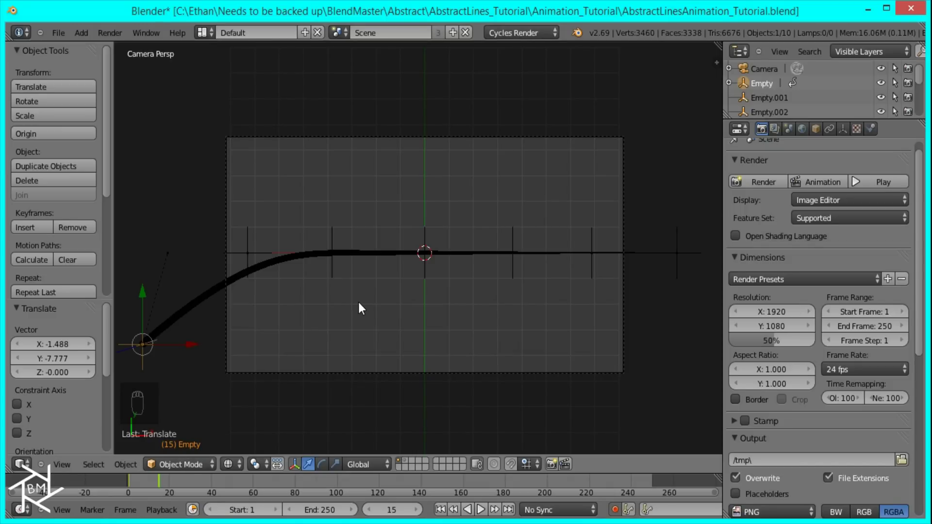
{"action": "key", "text": "ctrl+z"}
{"action": "key", "text": "ctrl+z"}
{"action": "key", "text": "ctrl+z"}
{"action": "key", "text": "ctrl+z"}
{"action": "key", "text": "ctrl+z"}
{"action": "key", "text": "ctrl+z"}
{"action": "key", "text": "ctrl+z"}
{"action": "key", "text": "ctrl+z"}
{"action": "key", "text": "ctrl+z"}
{"action": "key", "text": "ctrl+z"}
{"action": "key", "text": "ctrl+z"}
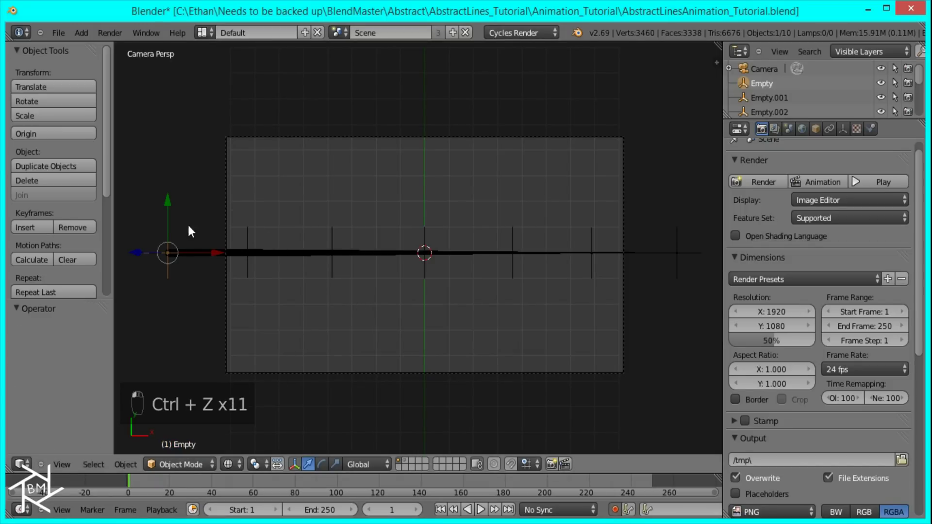
{"action": "scroll", "coordinate": [657, 343], "scroll_direction": "up", "scroll_amount": 1}
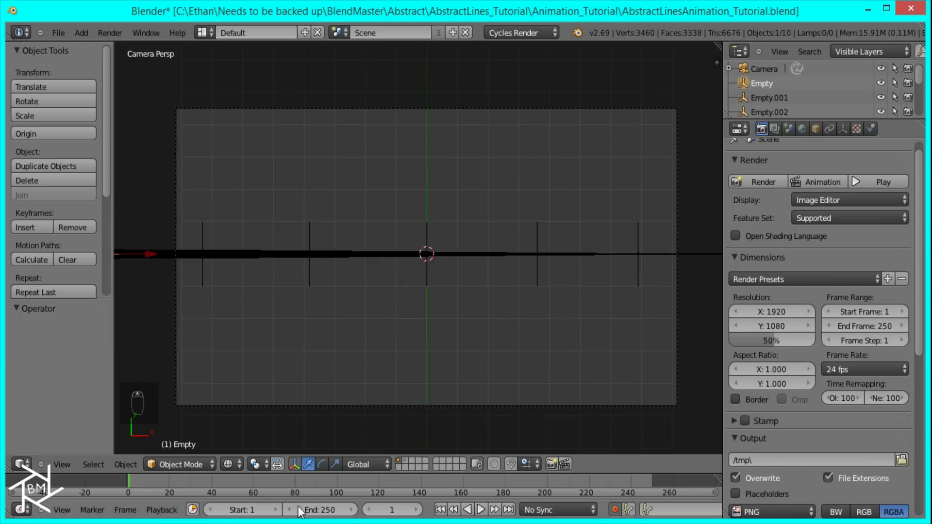
{"action": "left_click", "coordinate": [321, 508]}
Set the end frame to 100 and move the left-end empty up-left.
{"action": "type", "text": "100"}
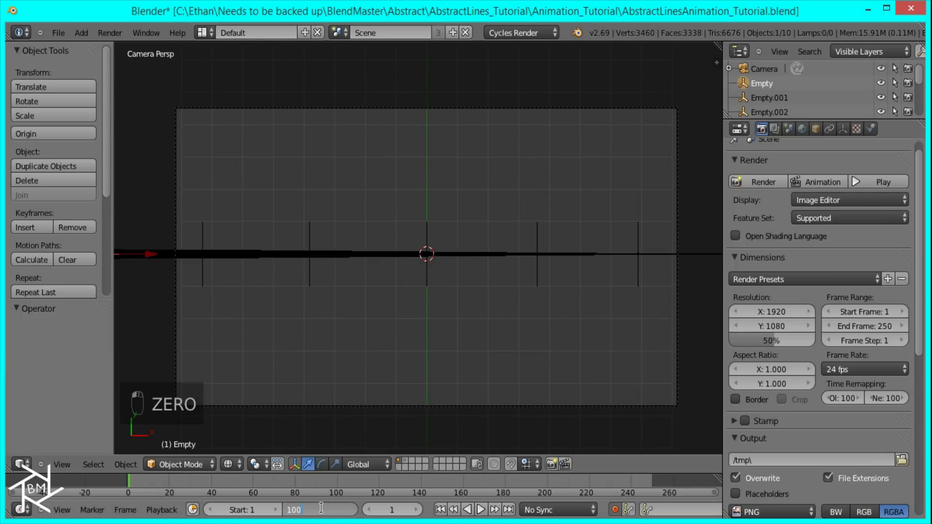
{"action": "key", "text": "Return"}
{"action": "scroll", "coordinate": [222, 226], "scroll_direction": "down", "scroll_amount": 3}
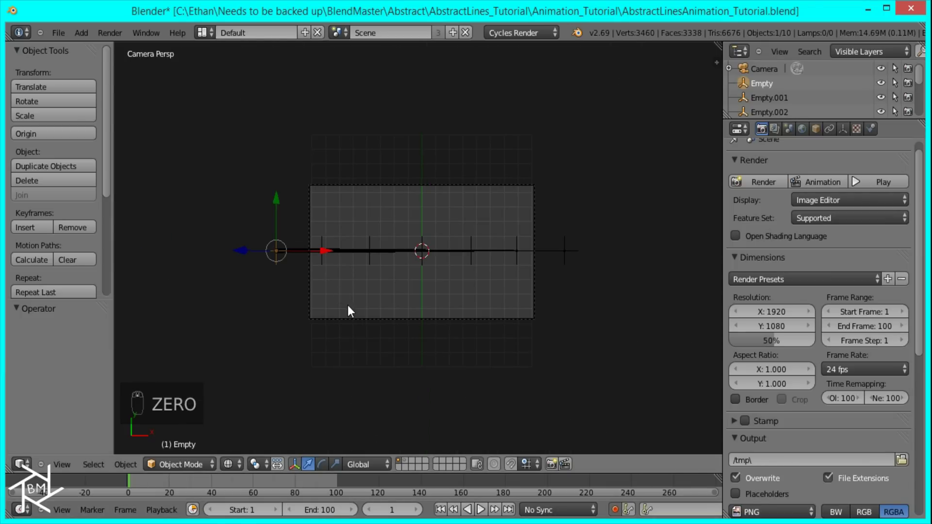
{"action": "scroll", "coordinate": [347, 305], "scroll_direction": "up", "scroll_amount": 3}
{"action": "scroll", "coordinate": [418, 298], "scroll_direction": "down", "scroll_amount": 3}
{"action": "key", "text": "a"}
{"action": "key", "text": "a"}
{"action": "key", "text": "a"}
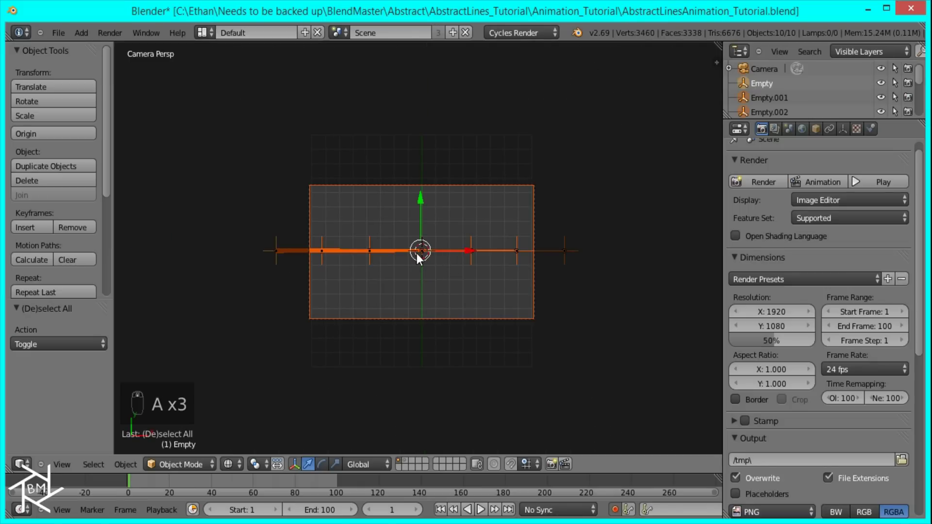
{"action": "right_click", "coordinate": [276, 249]}
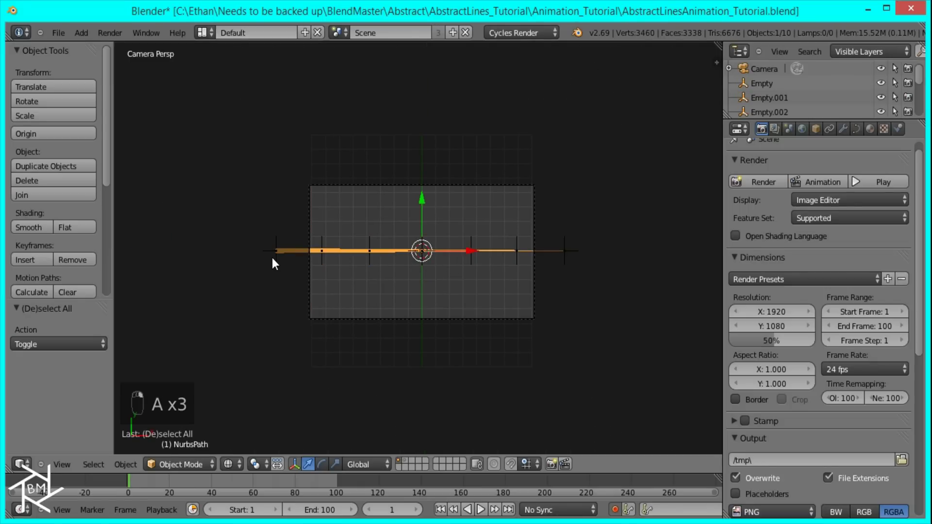
{"action": "right_click", "coordinate": [271, 255]}
{"action": "scroll", "coordinate": [359, 347], "scroll_direction": "up", "scroll_amount": 3}
{"action": "key", "text": "g"}
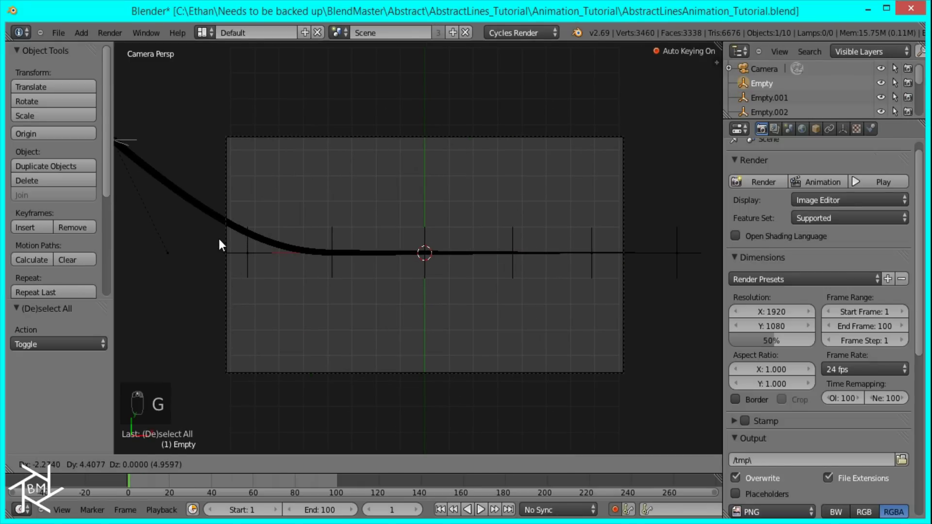
{"action": "left_click", "coordinate": [217, 237]}
Drag Empty.001, Empty.002 and Empty.003 left and down-left to bend the curve.
{"action": "right_click", "coordinate": [263, 263]}
{"action": "right_click", "coordinate": [255, 251]}
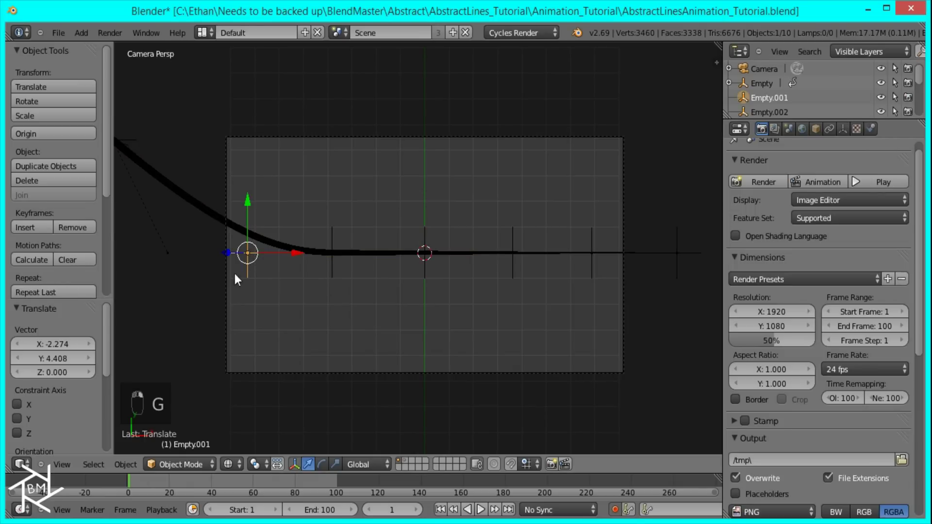
{"action": "key", "text": "g"}
{"action": "left_click", "coordinate": [135, 249]}
{"action": "right_click", "coordinate": [334, 267]}
{"action": "key", "text": "g"}
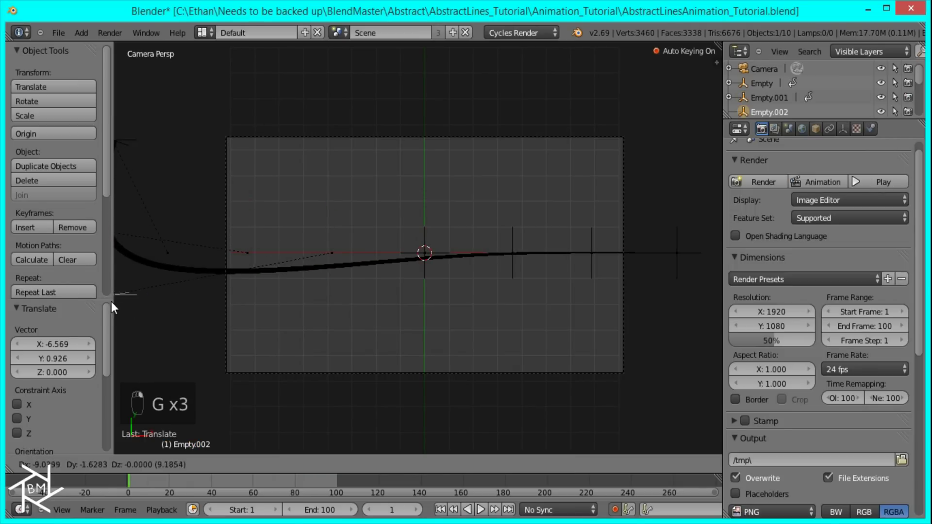
{"action": "left_click", "coordinate": [112, 301]}
{"action": "right_click", "coordinate": [432, 234]}
{"action": "right_click", "coordinate": [423, 236]}
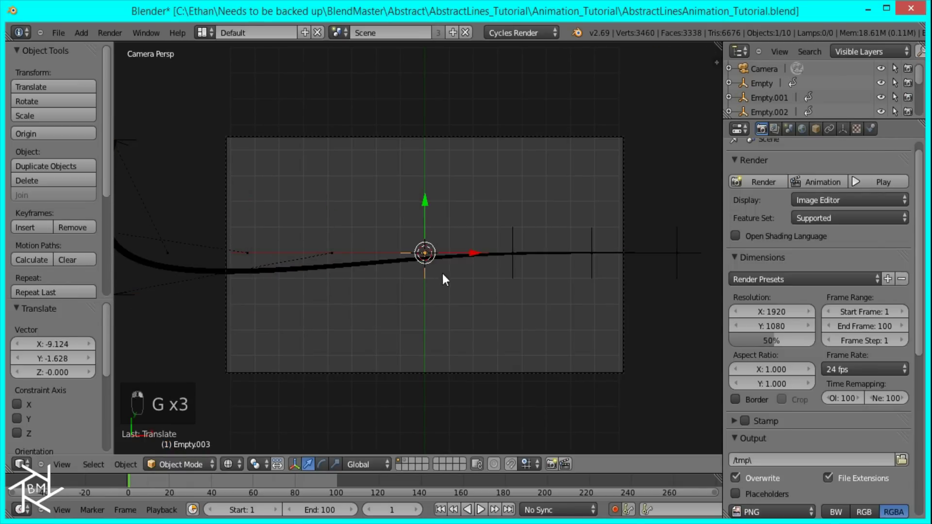
{"action": "scroll", "coordinate": [441, 272], "scroll_direction": "down", "scroll_amount": 3}
{"action": "key", "text": "g"}
{"action": "left_click", "coordinate": [321, 335]}
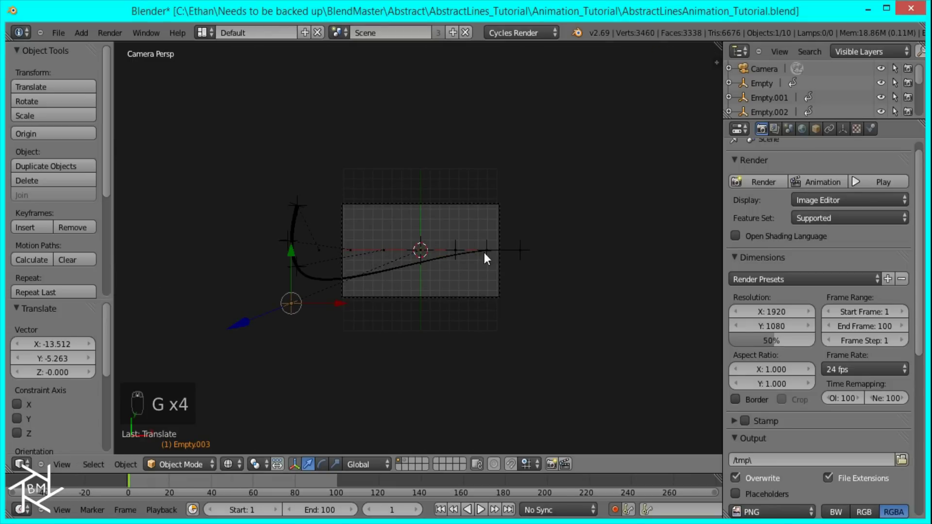
Drag Empty.004, Empty.005 and Empty.006 left and below the camera frame.
{"action": "right_click", "coordinate": [455, 244]}
{"action": "right_click", "coordinate": [455, 244]}
{"action": "key", "text": "g"}
{"action": "left_click", "coordinate": [316, 231]}
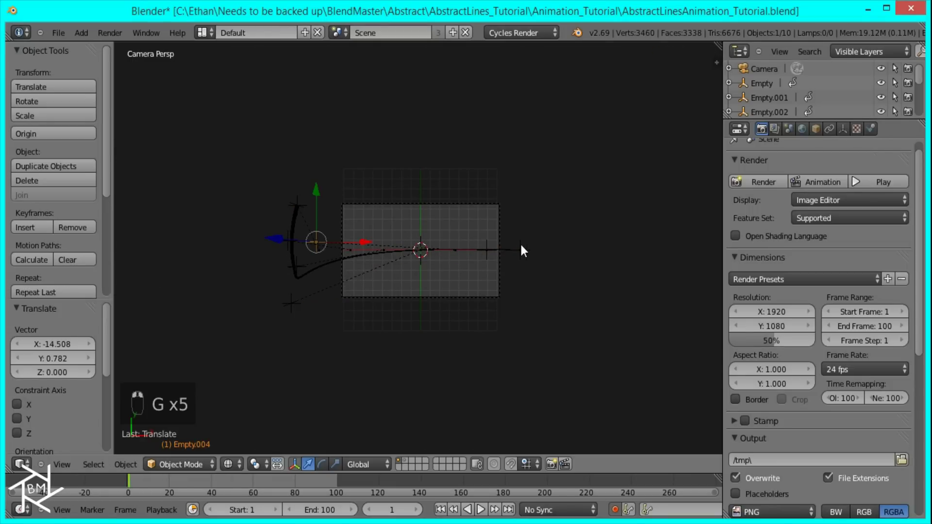
{"action": "right_click", "coordinate": [485, 245]}
{"action": "right_click", "coordinate": [484, 250]}
{"action": "key", "text": "g"}
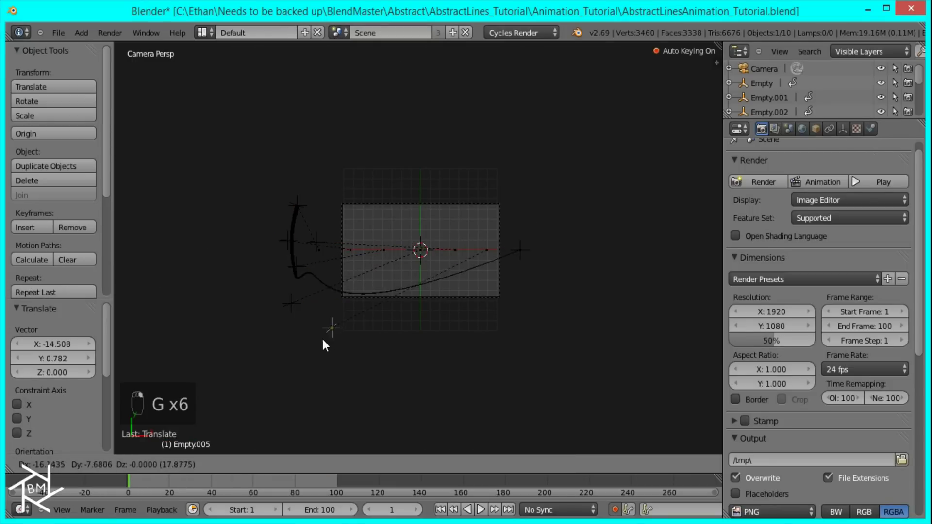
{"action": "left_click", "coordinate": [318, 336]}
{"action": "right_click", "coordinate": [522, 254]}
{"action": "right_click", "coordinate": [521, 254]}
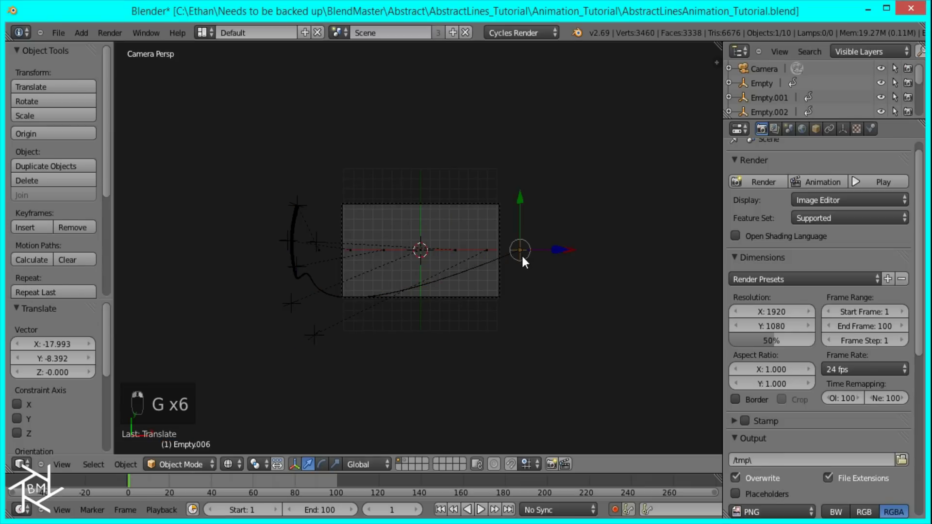
{"action": "key", "text": "g"}
{"action": "left_click", "coordinate": [351, 332]}
{"action": "scroll", "coordinate": [427, 384], "scroll_direction": "up", "scroll_amount": 5}
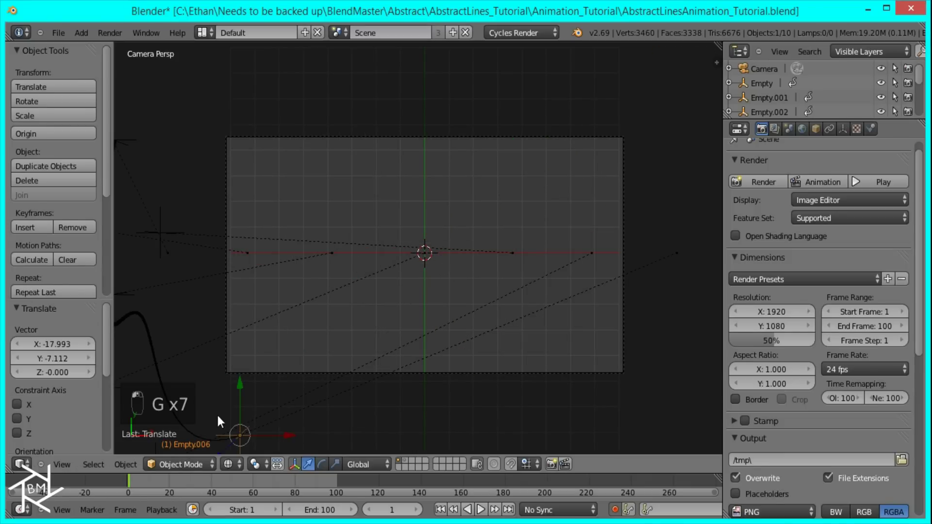
Select all objects and key them in place at frame 1.
{"action": "key", "text": "a"}
{"action": "key", "text": "a"}
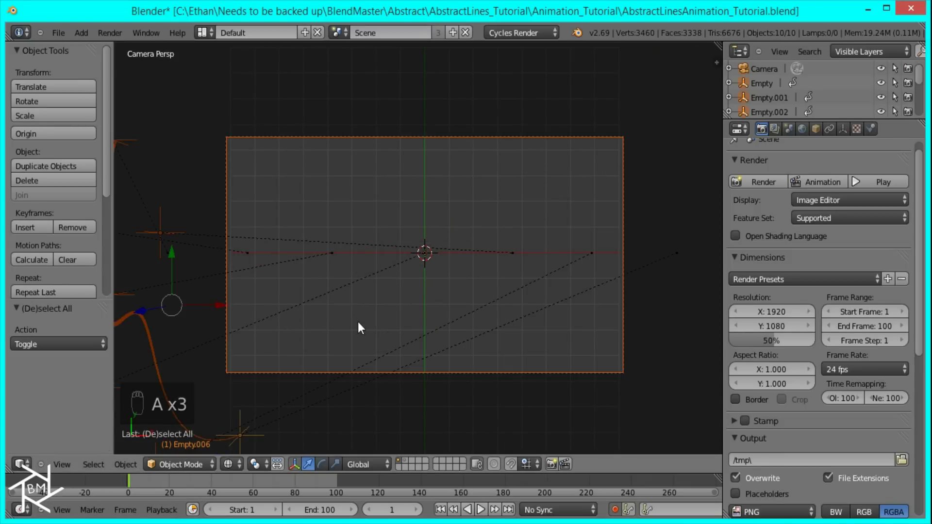
{"action": "key", "text": "g"}
{"action": "key", "text": "g"}
{"action": "key", "text": "g"}
{"action": "left_click", "coordinate": [447, 325]}
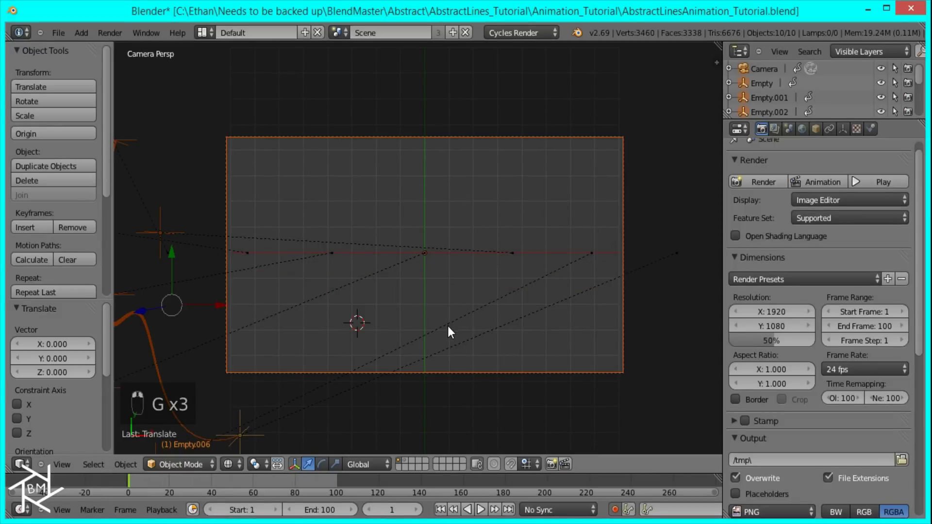
{"action": "scroll", "coordinate": [440, 347], "scroll_direction": "down", "scroll_amount": 3}
{"action": "middle_click_drag", "start_coordinate": [386, 351], "coordinate": [512, 384], "text": "shift"}
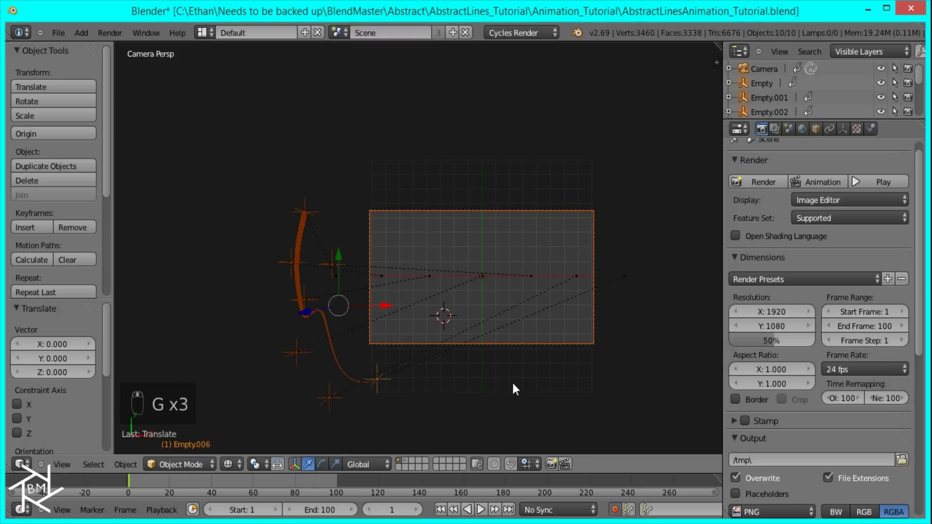
Snap the 3D cursor to the world centre and bring the camera frame into view.
{"action": "key", "text": "shift+s"}
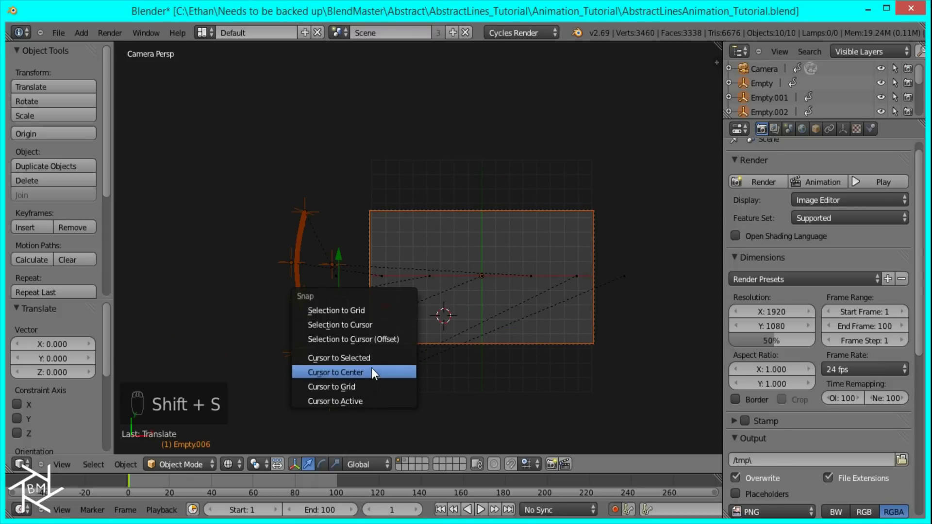
{"action": "left_click", "coordinate": [371, 368]}
{"action": "scroll", "coordinate": [412, 371], "scroll_direction": "up", "scroll_amount": 3}
{"action": "middle_click_drag", "start_coordinate": [393, 376], "coordinate": [405, 167], "text": "shift"}
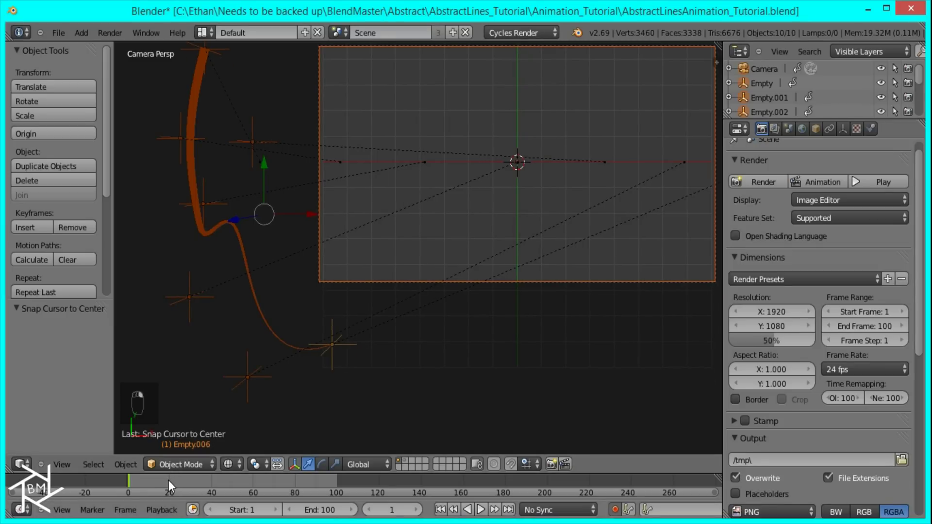
At frame 20, move Empty.006 inside the camera frame.
{"action": "left_click", "coordinate": [169, 479]}
{"action": "middle_click_drag", "start_coordinate": [391, 325], "coordinate": [312, 404], "text": "shift"}
{"action": "right_click", "coordinate": [308, 415]}
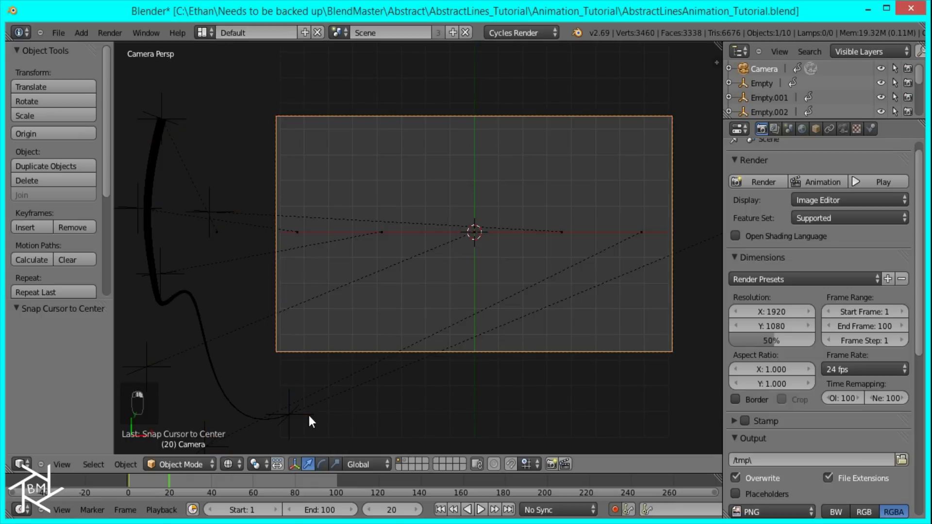
{"action": "key", "text": "g"}
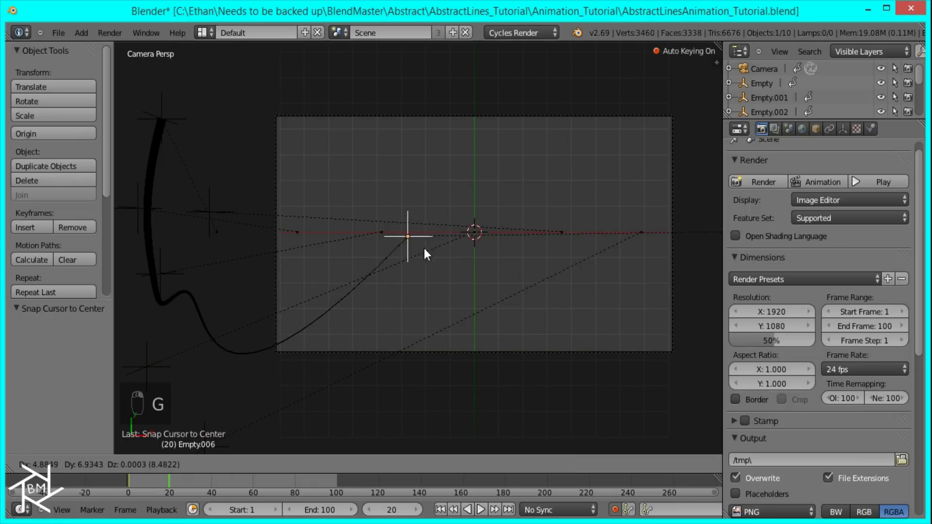
{"action": "left_click", "coordinate": [410, 267]}
{"action": "scroll", "coordinate": [315, 340], "scroll_direction": "down", "scroll_amount": 1}
{"action": "scroll", "coordinate": [237, 411], "scroll_direction": "down", "scroll_amount": 1}
Reposition Empty.005 and keyframe all objects in place at frame 20.
{"action": "right_click", "coordinate": [307, 362]}
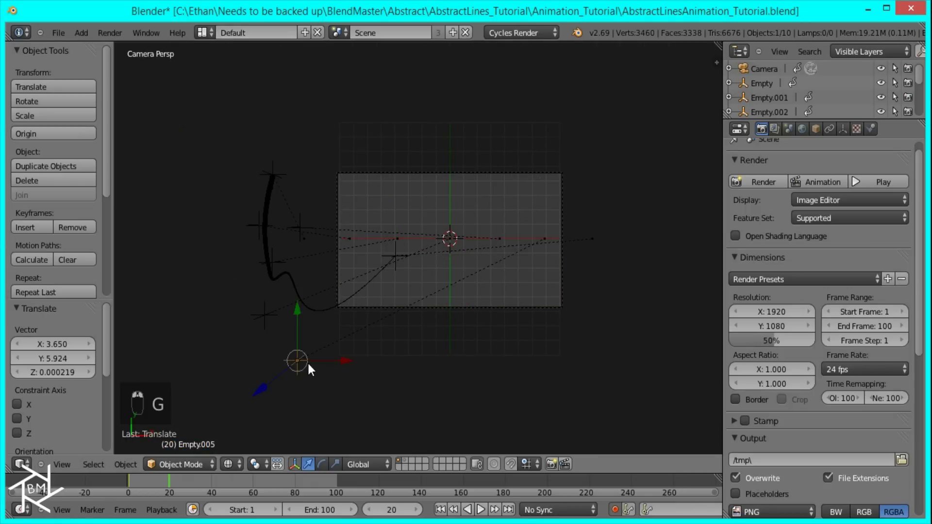
{"action": "key", "text": "g"}
{"action": "left_click", "coordinate": [377, 336]}
{"action": "scroll", "coordinate": [251, 341], "scroll_direction": "up", "scroll_amount": 3}
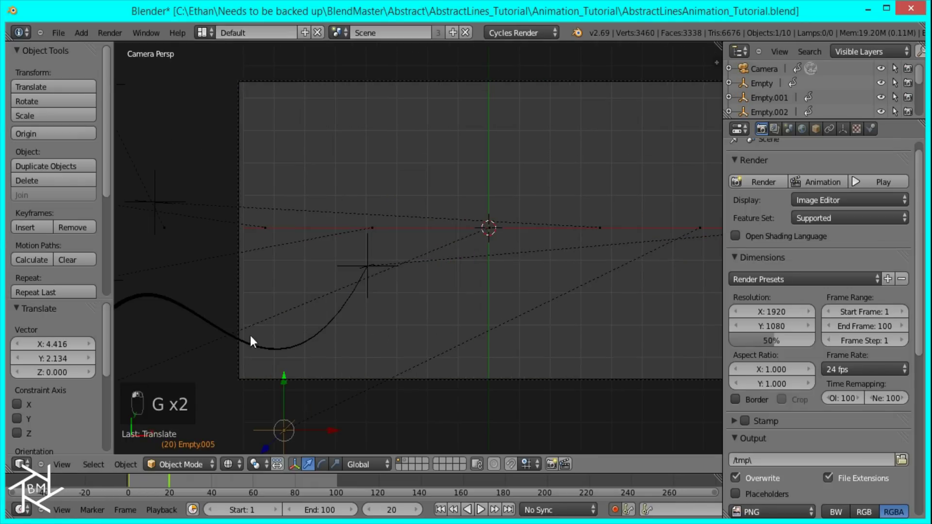
{"action": "key", "text": "a"}
{"action": "key", "text": "a"}
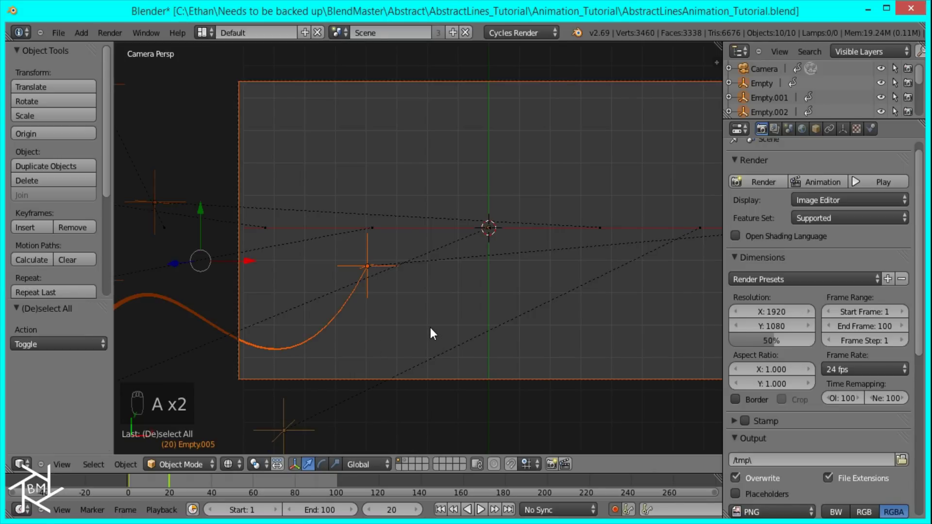
{"action": "key", "text": "g"}
{"action": "left_click", "coordinate": [430, 328]}
At frame 40, move Empty.006 and raise Empty.005 to arch the curve.
{"action": "left_click", "coordinate": [211, 478]}
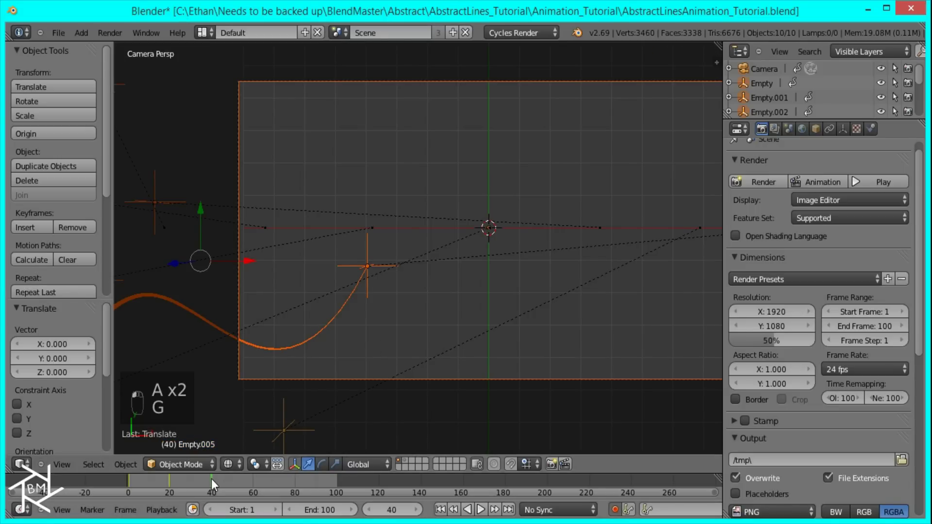
{"action": "right_click", "coordinate": [383, 267]}
{"action": "key", "text": "g"}
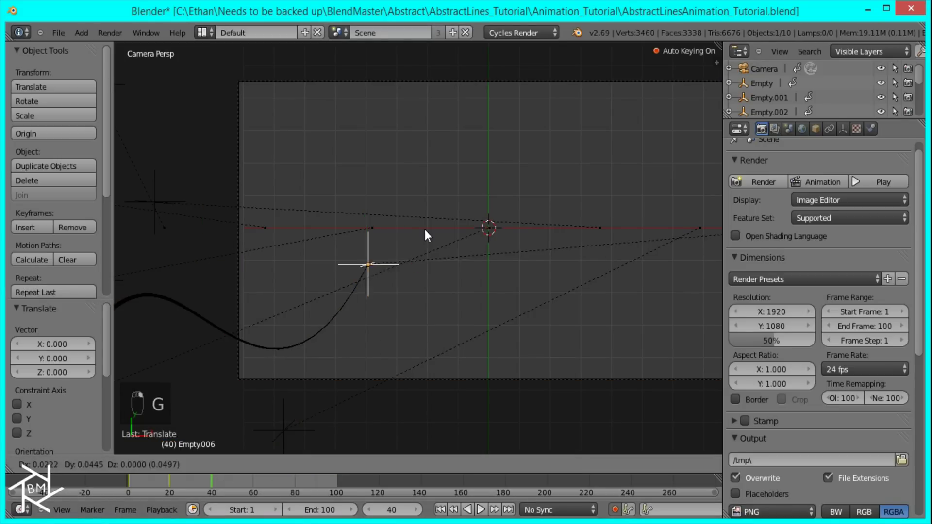
{"action": "left_click", "coordinate": [502, 127]}
{"action": "right_click", "coordinate": [280, 407]}
{"action": "key", "text": "g"}
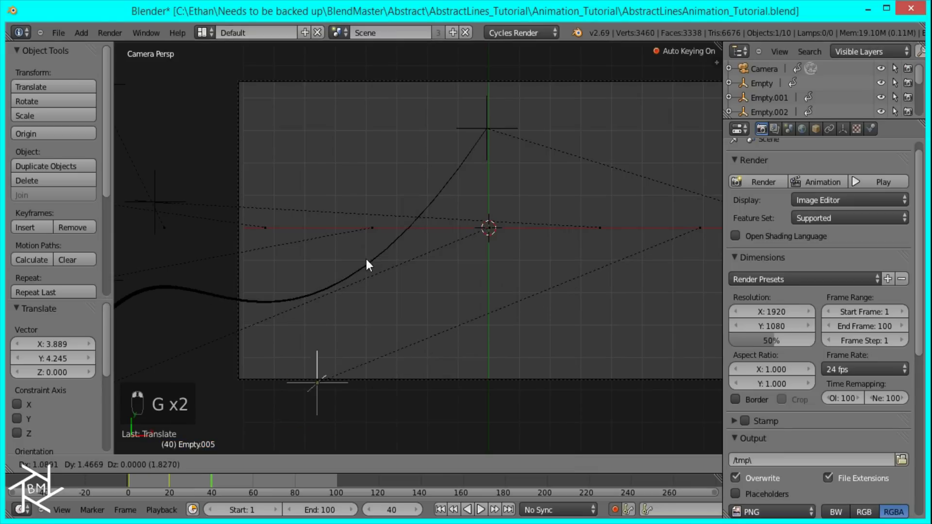
{"action": "left_click", "coordinate": [400, 30]}
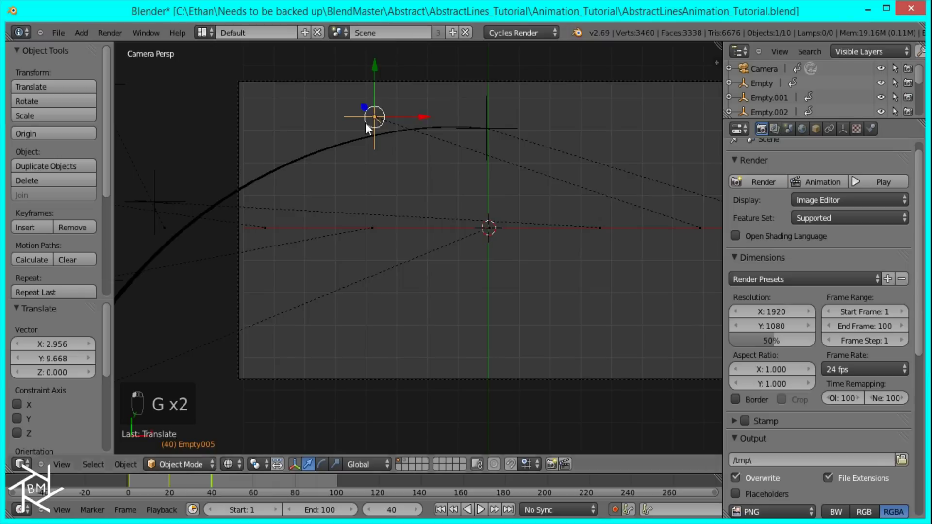
{"action": "scroll", "coordinate": [269, 290], "scroll_direction": "down", "scroll_amount": 4}
Reposition Empty.004, and lower Empty.003 to near the frame's lower-left corner.
{"action": "right_click", "coordinate": [273, 322]}
{"action": "key", "text": "g"}
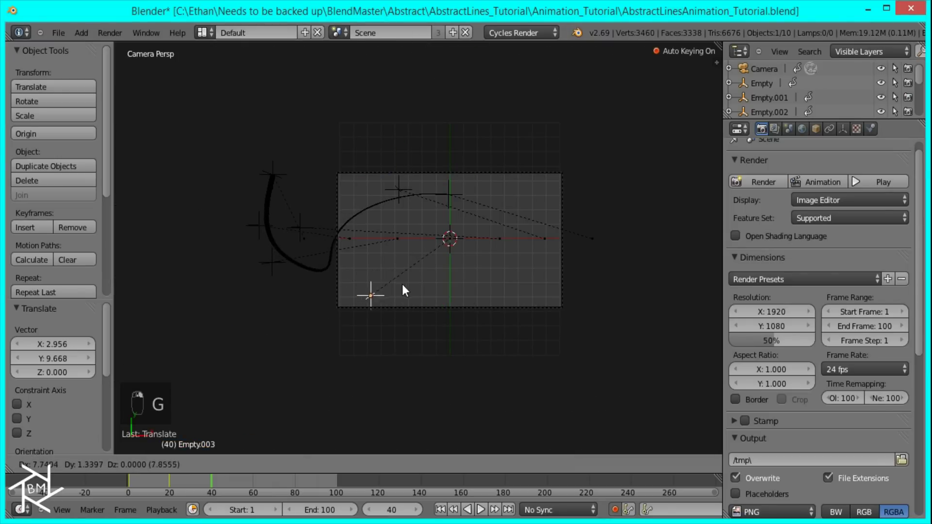
{"action": "left_click", "coordinate": [297, 348]}
{"action": "right_click", "coordinate": [301, 222]}
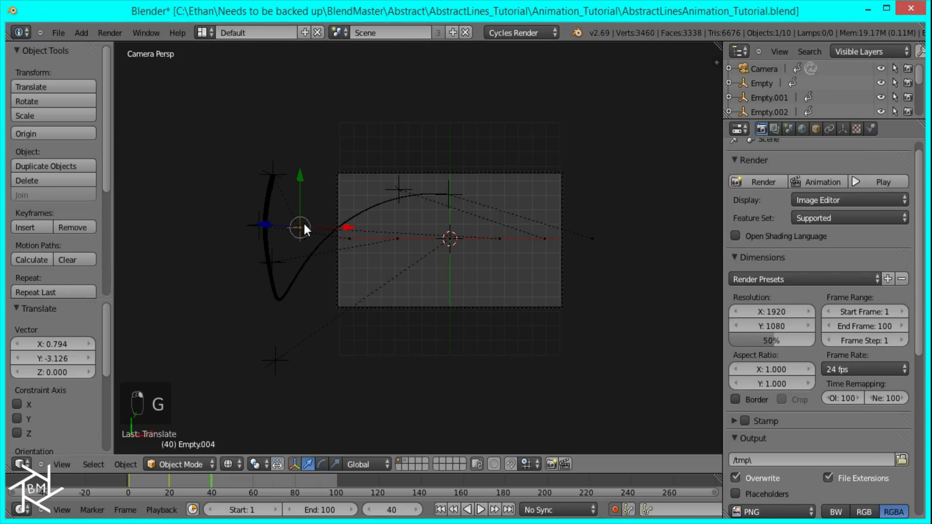
{"action": "key", "text": "g"}
{"action": "left_click", "coordinate": [380, 225]}
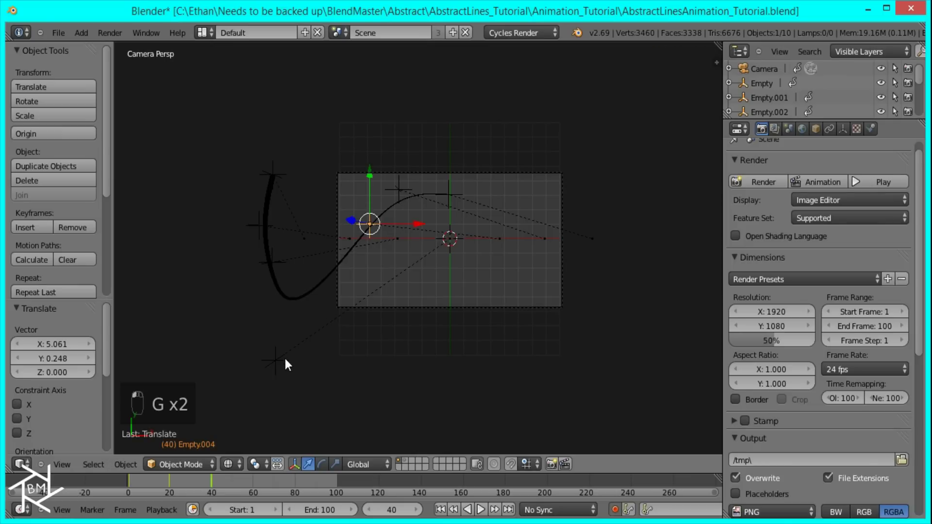
{"action": "right_click", "coordinate": [284, 356]}
{"action": "key", "text": "g"}
{"action": "left_click", "coordinate": [372, 308]}
{"action": "scroll", "coordinate": [442, 339], "scroll_direction": "up", "scroll_amount": 4}
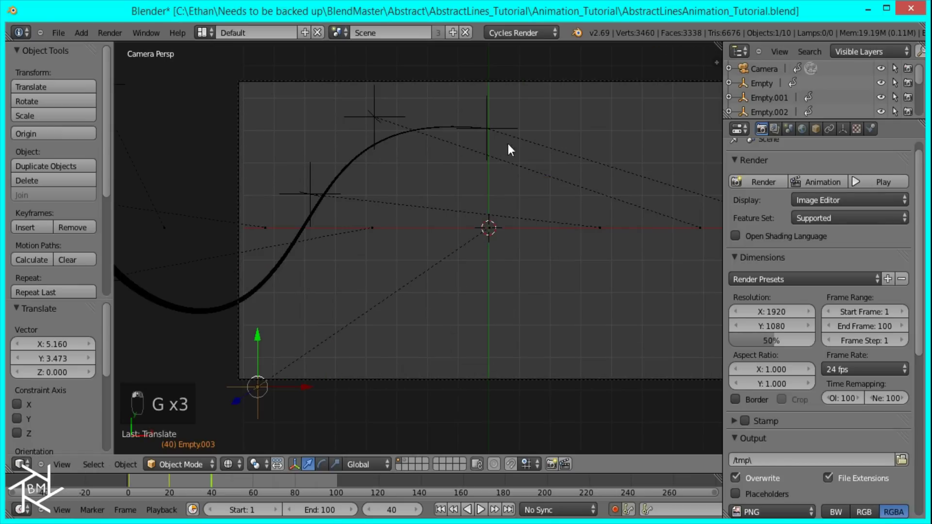
Adjust Empty.006, then keyframe all objects in place at frame 40.
{"action": "right_click", "coordinate": [511, 130]}
{"action": "key", "text": "g"}
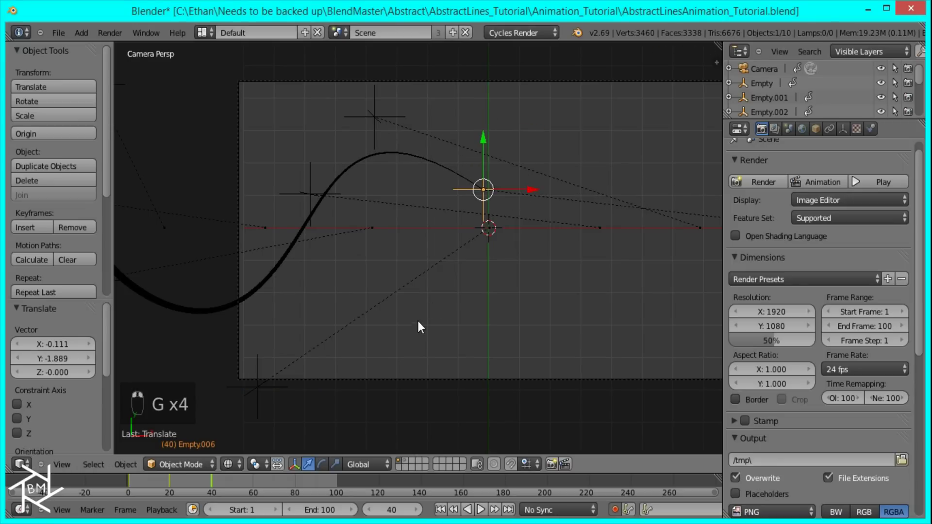
{"action": "key", "text": "a"}
{"action": "key", "text": "a"}
{"action": "key", "text": "a"}
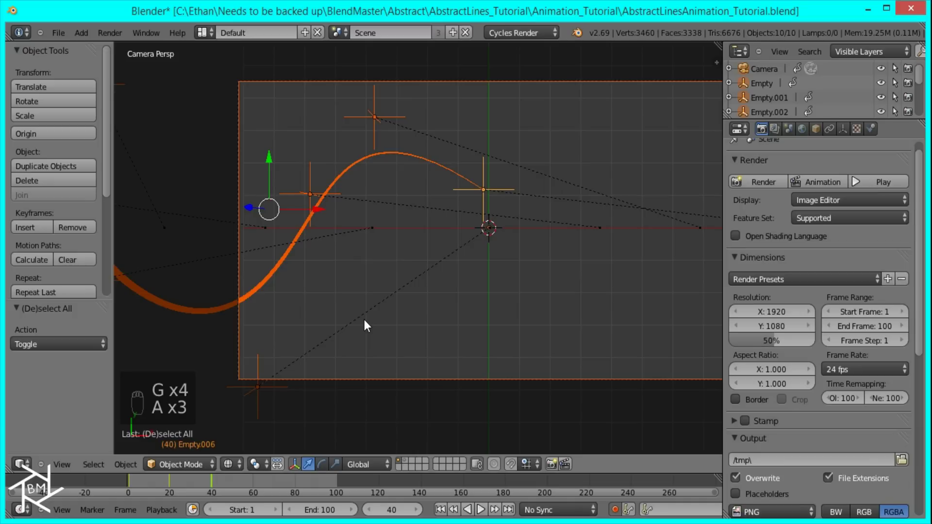
{"action": "left_click", "coordinate": [364, 320]}
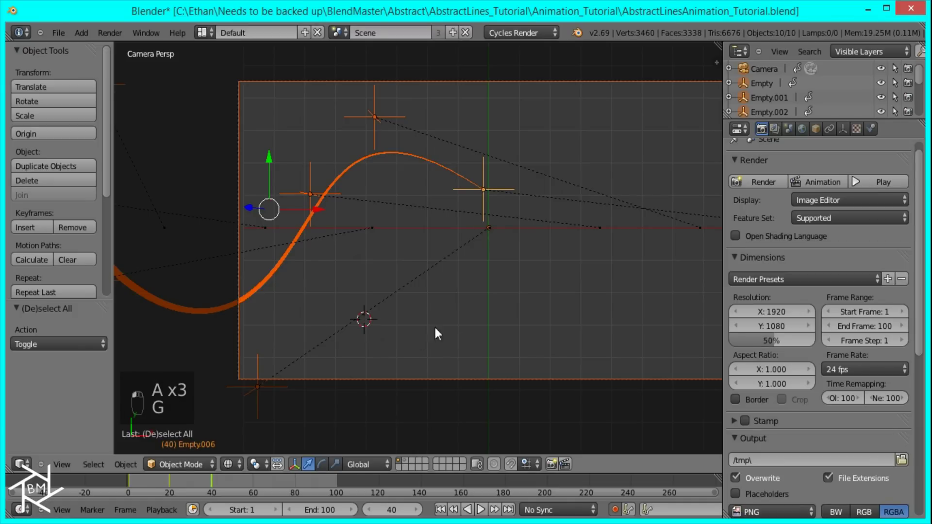
{"action": "key", "text": "g"}
{"action": "left_click", "coordinate": [459, 286]}
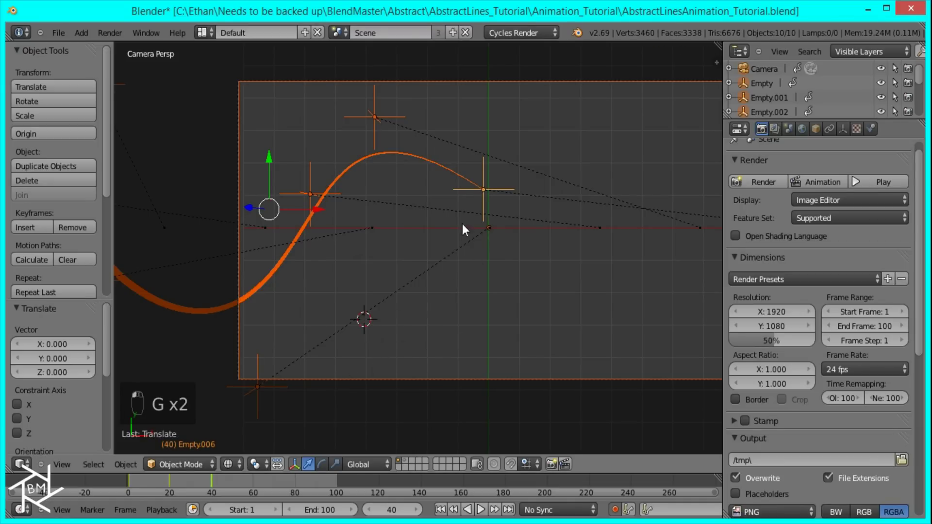
At frame 60, move Empty.006 down to the lower right.
{"action": "left_click", "coordinate": [253, 479]}
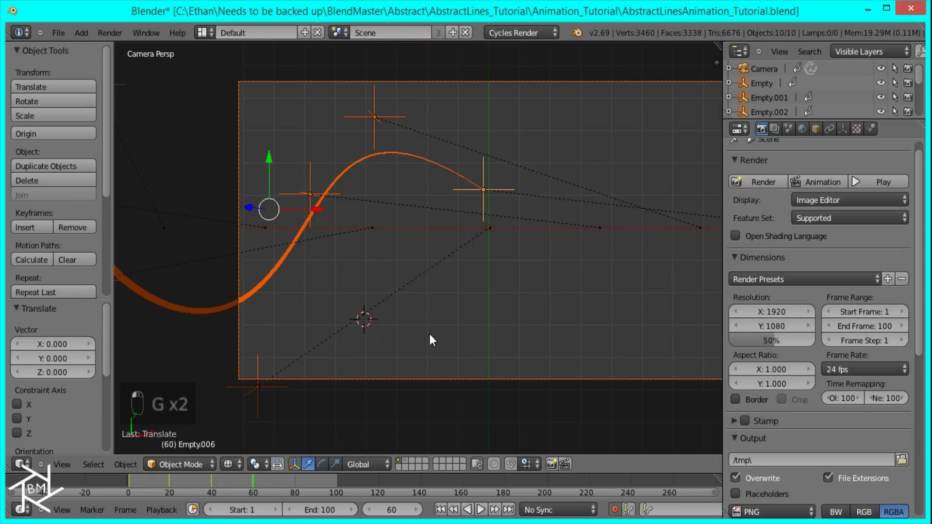
{"action": "right_click", "coordinate": [484, 209]}
{"action": "right_click", "coordinate": [485, 204]}
{"action": "key", "text": "g"}
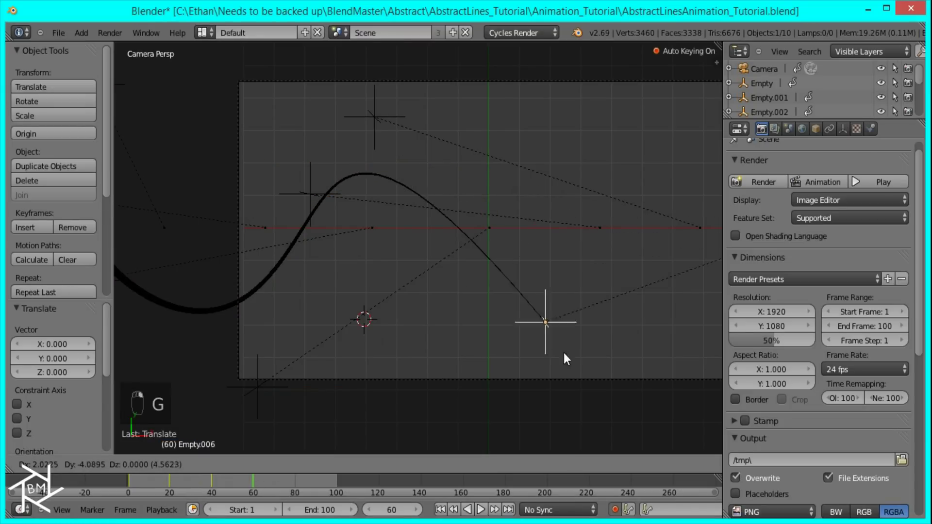
{"action": "left_click", "coordinate": [558, 356]}
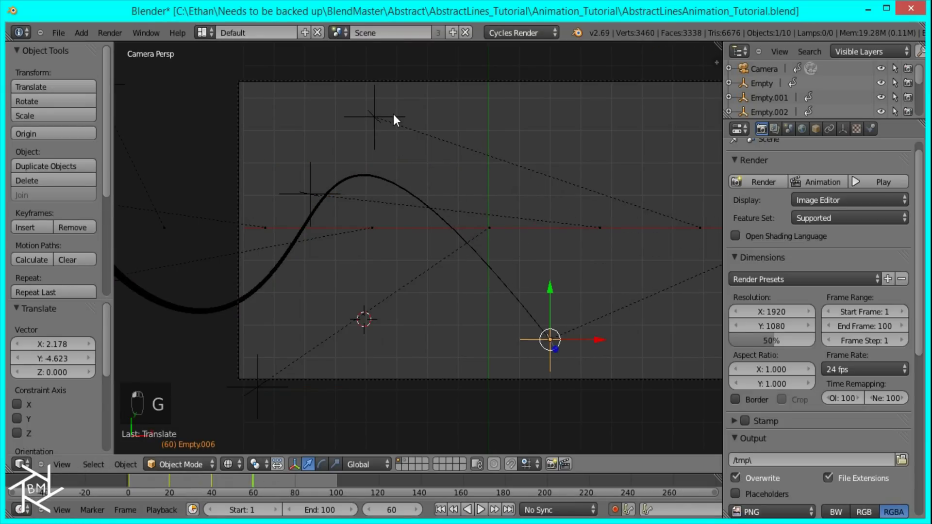
Place Empty.005 above the frame centre and move the upper-left empty up-right.
{"action": "right_click", "coordinate": [393, 115]}
{"action": "right_click", "coordinate": [392, 118]}
{"action": "key", "text": "g"}
{"action": "left_click", "coordinate": [517, 186]}
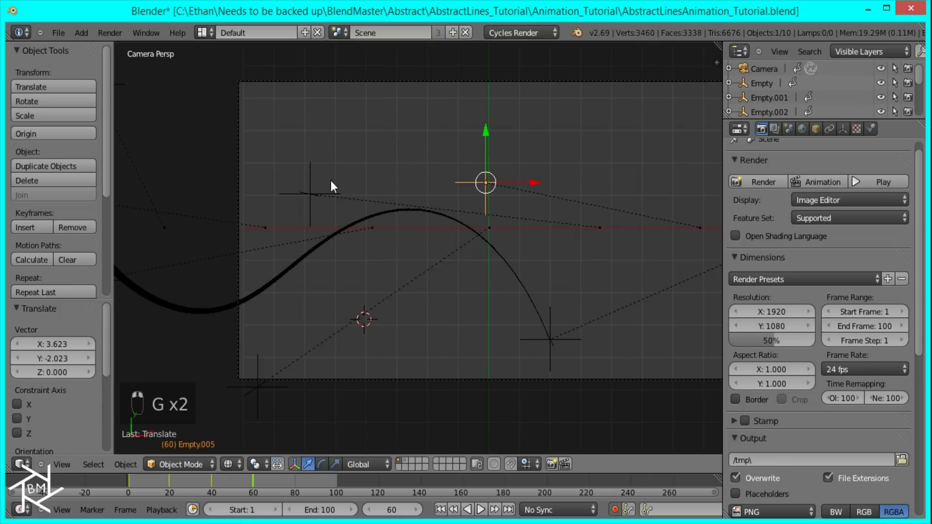
{"action": "right_click", "coordinate": [331, 187]}
{"action": "key", "text": "g"}
{"action": "right_click", "coordinate": [333, 186]}
{"action": "right_click", "coordinate": [330, 190]}
{"action": "key", "text": "g"}
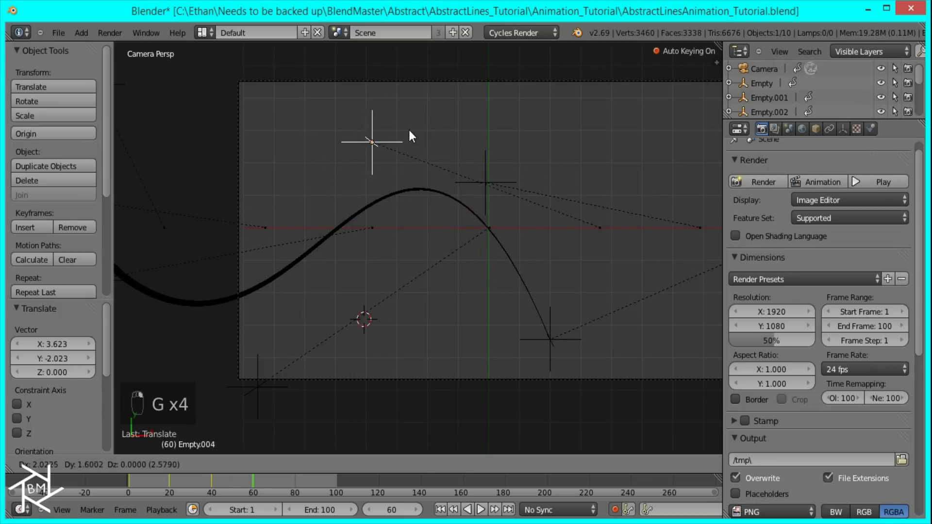
{"action": "left_click", "coordinate": [406, 129]}
Shift Empty.003 right below the frame and Empty.002 to the frame's left edge.
{"action": "right_click", "coordinate": [258, 405]}
{"action": "key", "text": "g"}
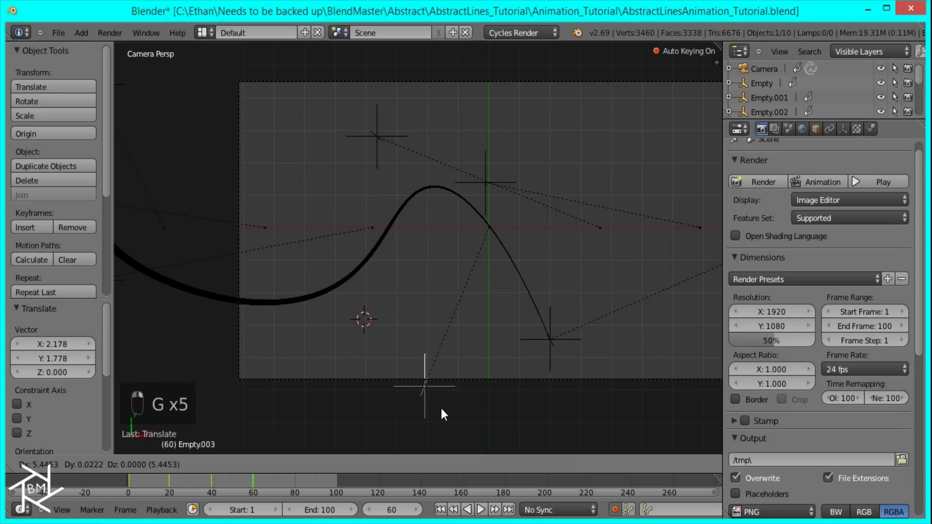
{"action": "left_click", "coordinate": [413, 402]}
{"action": "scroll", "coordinate": [306, 374], "scroll_direction": "down", "scroll_amount": 3}
{"action": "right_click", "coordinate": [223, 280]}
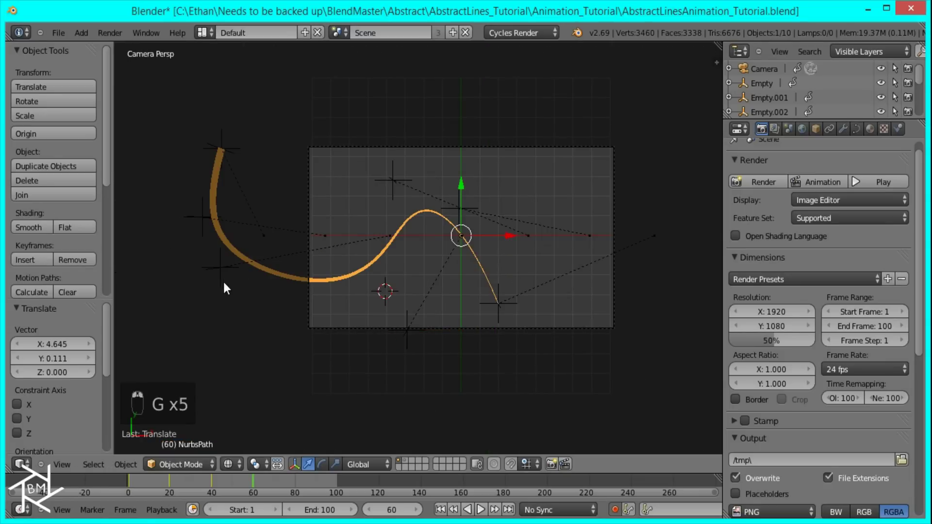
{"action": "right_click", "coordinate": [221, 279]}
{"action": "key", "text": "g"}
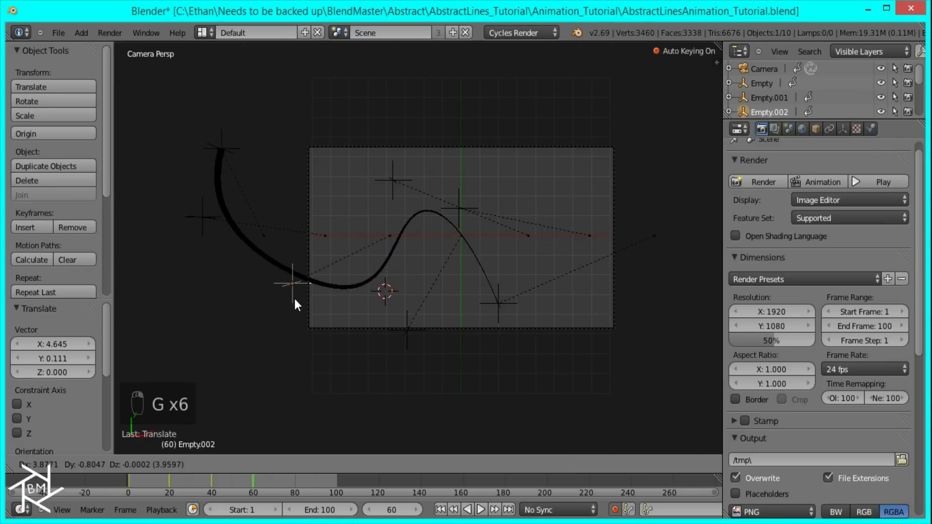
{"action": "left_click", "coordinate": [293, 296]}
Move Empty.001 right and drop the first empty low at the far left.
{"action": "right_click", "coordinate": [203, 218]}
{"action": "key", "text": "g"}
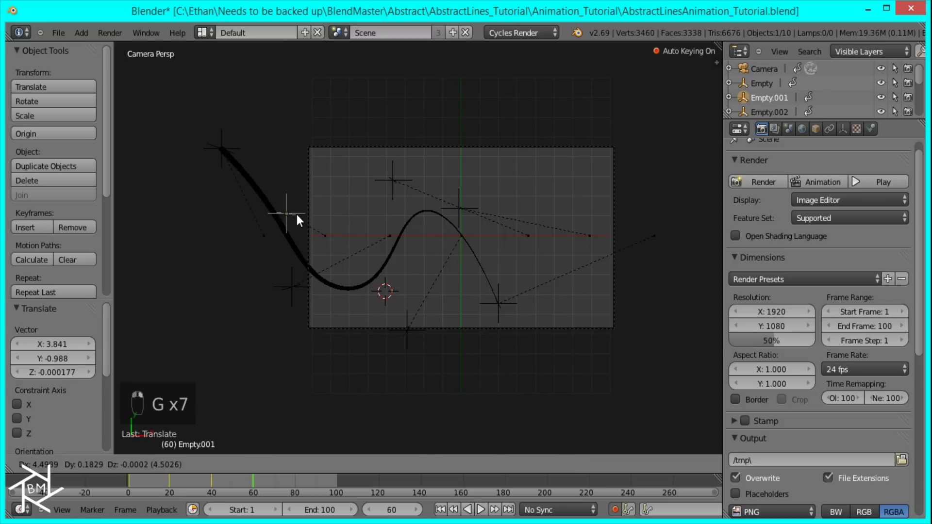
{"action": "left_click", "coordinate": [292, 212]}
{"action": "right_click", "coordinate": [214, 159]}
{"action": "right_click", "coordinate": [217, 161]}
{"action": "key", "text": "g"}
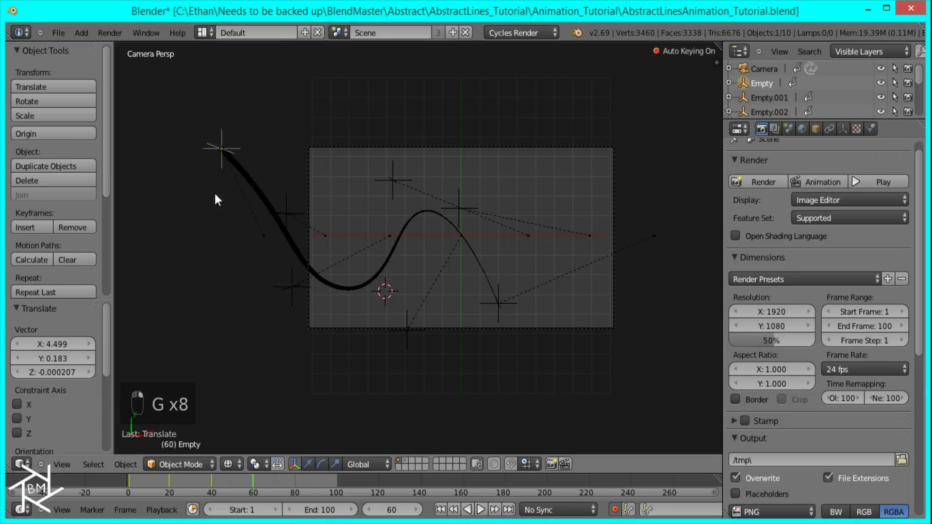
{"action": "left_click", "coordinate": [232, 350]}
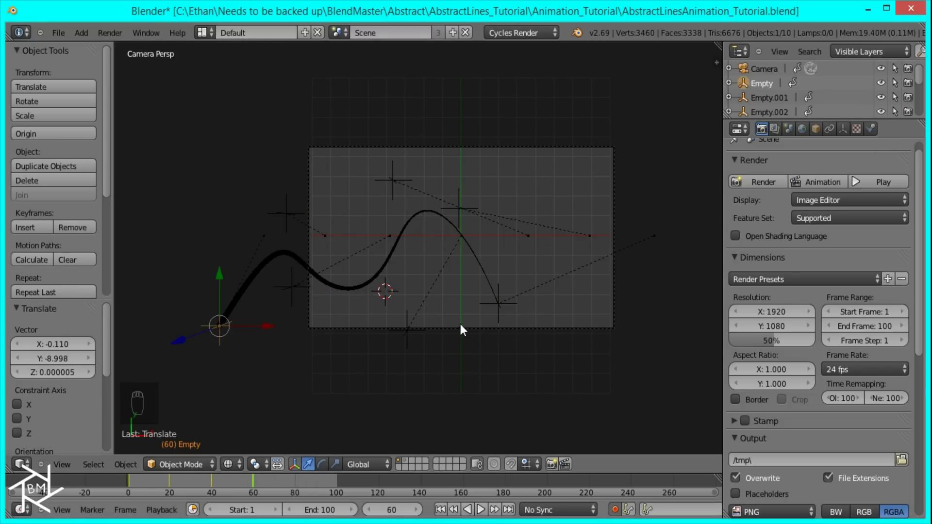
Keyframe all objects in place at frame 60.
{"action": "key", "text": "a"}
{"action": "key", "text": "a"}
{"action": "key", "text": "a"}
{"action": "key", "text": "g"}
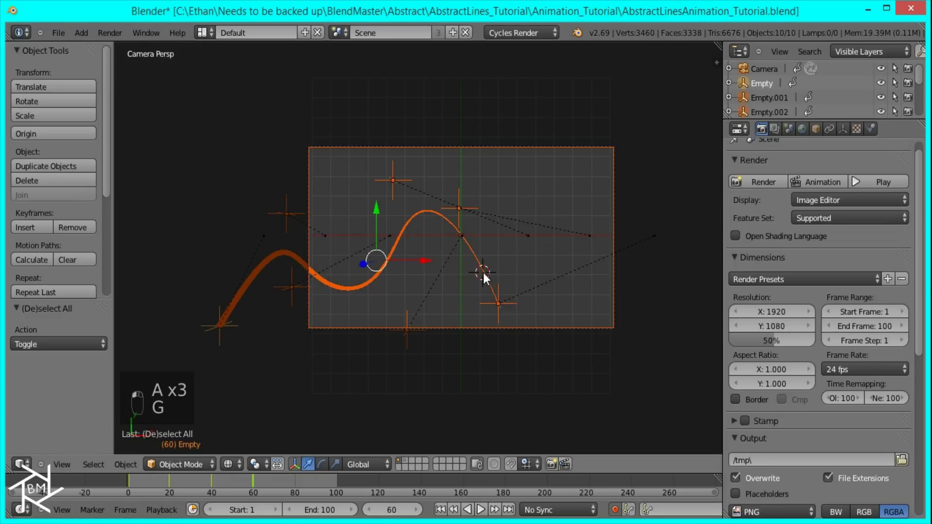
{"action": "key", "text": "g"}
{"action": "left_click", "coordinate": [401, 346]}
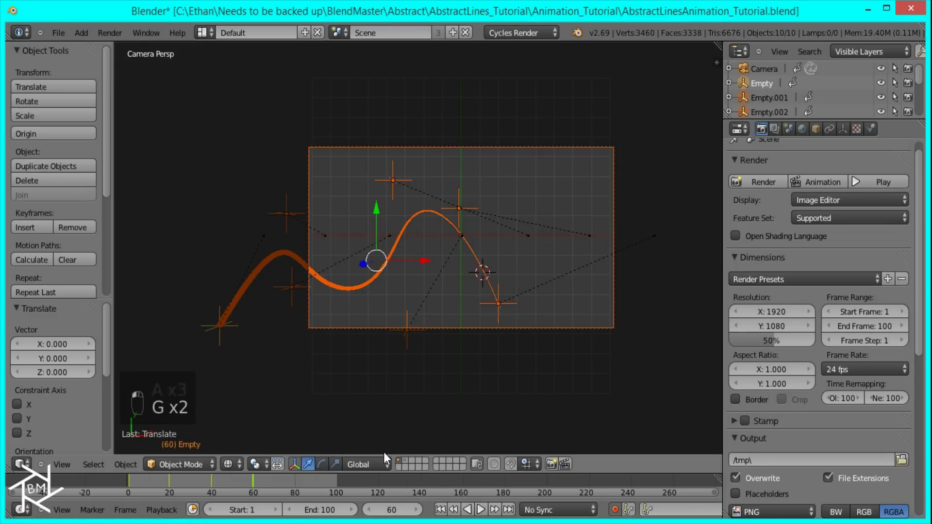
At frame 80, move Empty.006 to the frame's right and Empty.005 below the line.
{"action": "left_click", "coordinate": [294, 481]}
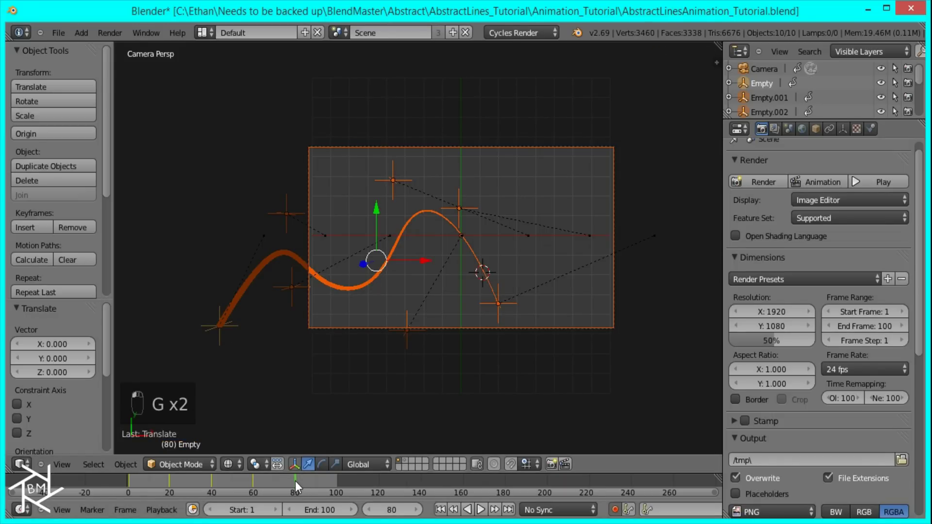
{"action": "scroll", "coordinate": [573, 334], "scroll_direction": "up", "scroll_amount": 3}
{"action": "key", "text": "a"}
{"action": "right_click", "coordinate": [576, 338]}
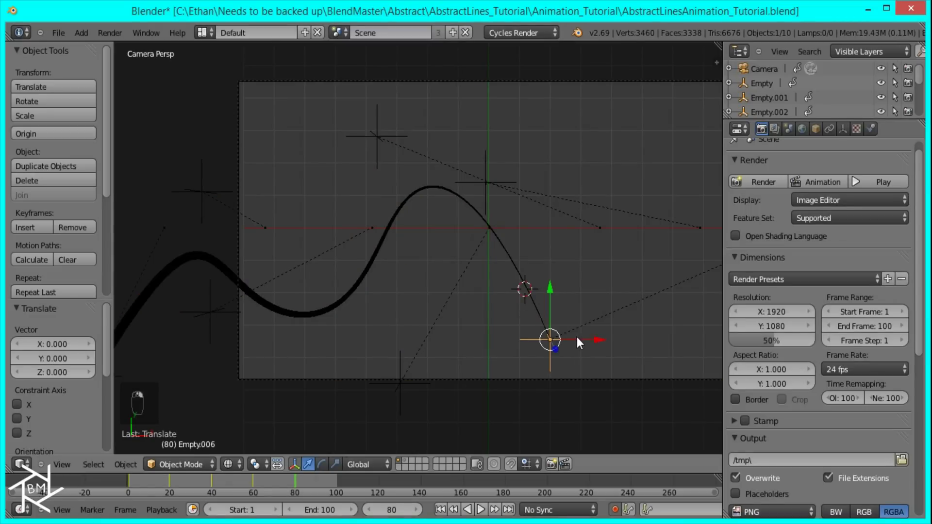
{"action": "key", "text": "g"}
{"action": "left_click", "coordinate": [679, 187]}
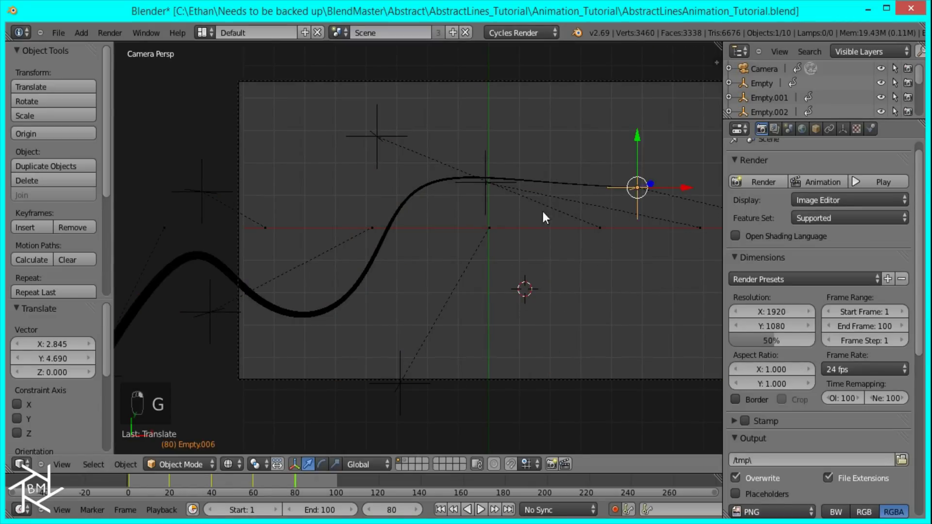
{"action": "right_click", "coordinate": [484, 201]}
{"action": "key", "text": "g"}
{"action": "left_click", "coordinate": [532, 368]}
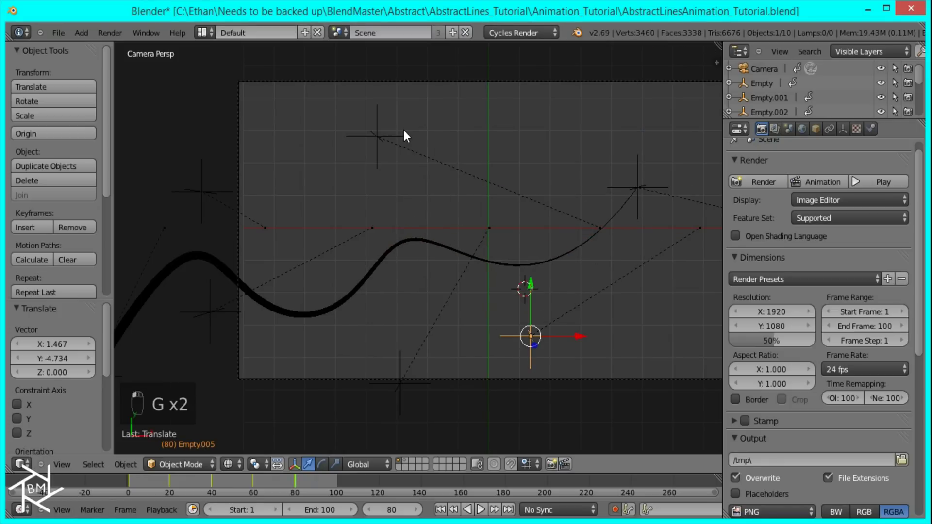
Put Empty.004 on the red axis and move Empty.003 into the frame, further right.
{"action": "right_click", "coordinate": [404, 130]}
{"action": "key", "text": "g"}
{"action": "left_click", "coordinate": [377, 245]}
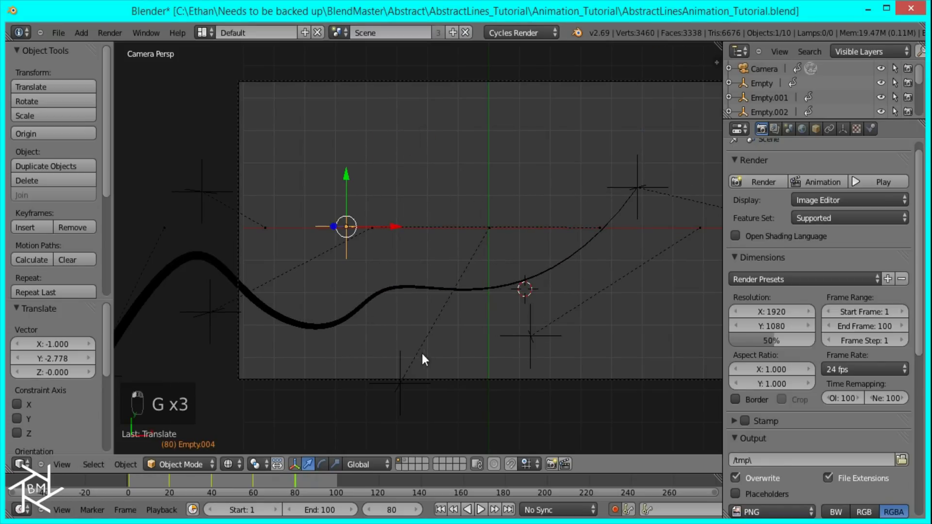
{"action": "right_click", "coordinate": [403, 361]}
{"action": "key", "text": "g"}
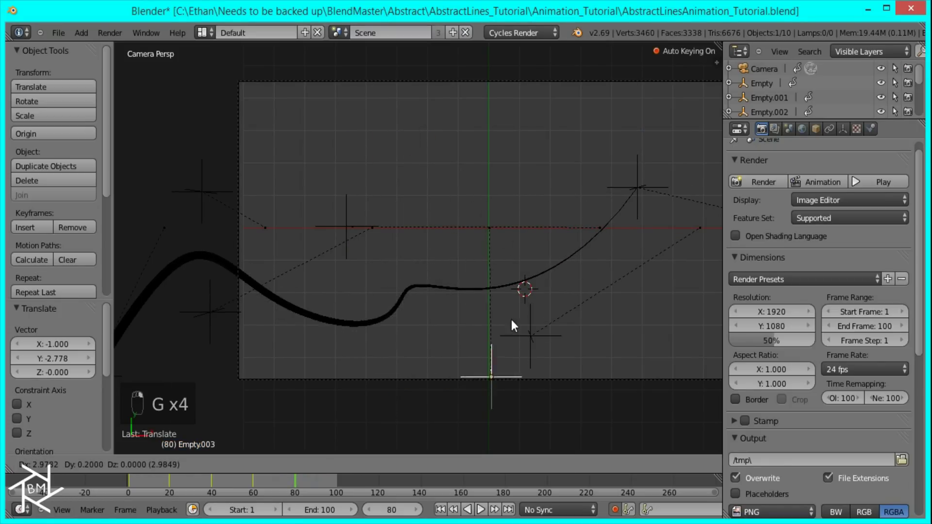
{"action": "left_click", "coordinate": [397, 284]}
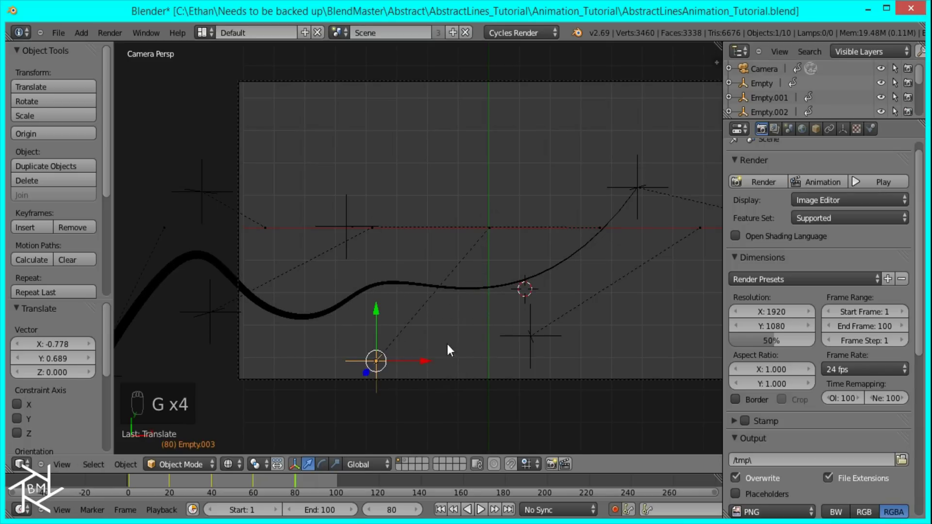
{"action": "key", "text": "g"}
{"action": "left_click", "coordinate": [518, 333]}
Reposition Empty.004 and raise Empty.003 up near the frame top.
{"action": "right_click", "coordinate": [348, 223]}
{"action": "key", "text": "g"}
{"action": "right_click", "coordinate": [365, 233]}
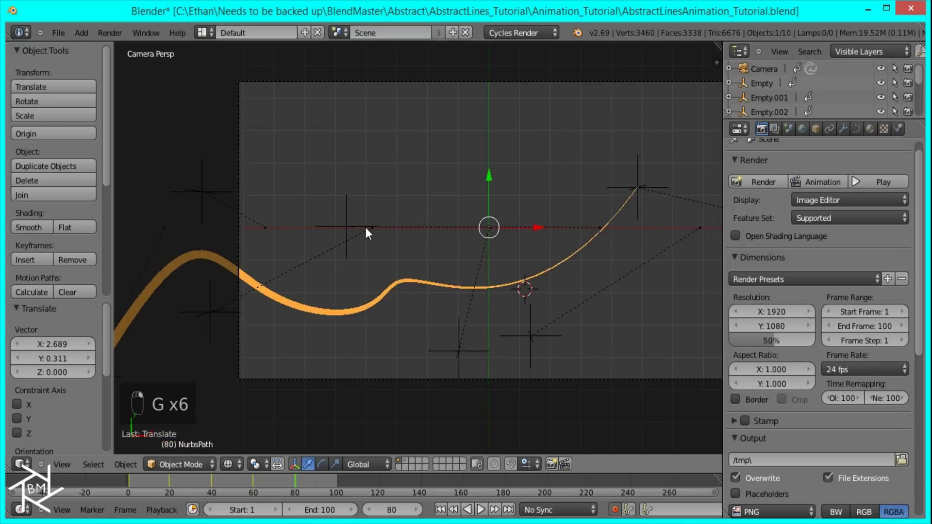
{"action": "right_click", "coordinate": [353, 228]}
{"action": "key", "text": "g"}
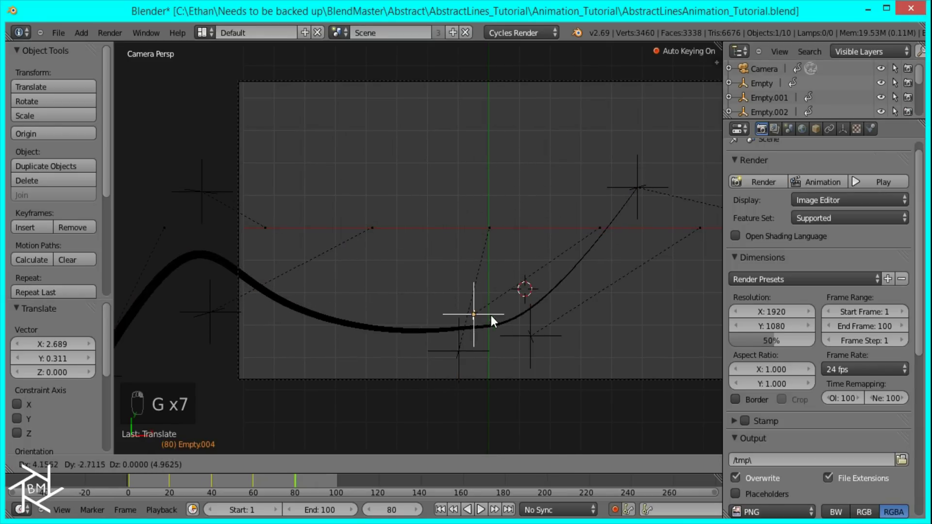
{"action": "left_click", "coordinate": [490, 315]}
{"action": "right_click", "coordinate": [427, 330]}
{"action": "key", "text": "g"}
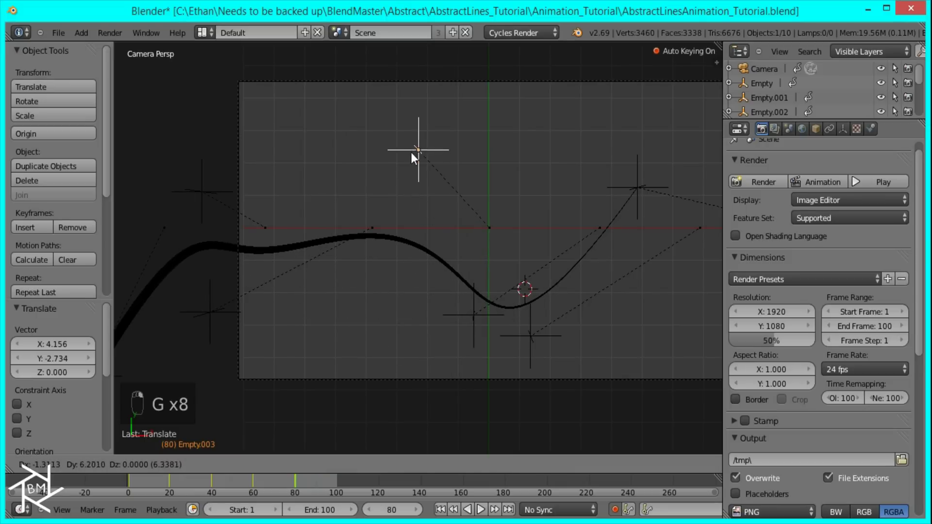
{"action": "left_click", "coordinate": [411, 153]}
Lift Empty.002 to the curve's top and move Empty.001 and the start empty to the lower left.
{"action": "right_click", "coordinate": [220, 313]}
{"action": "key", "text": "g"}
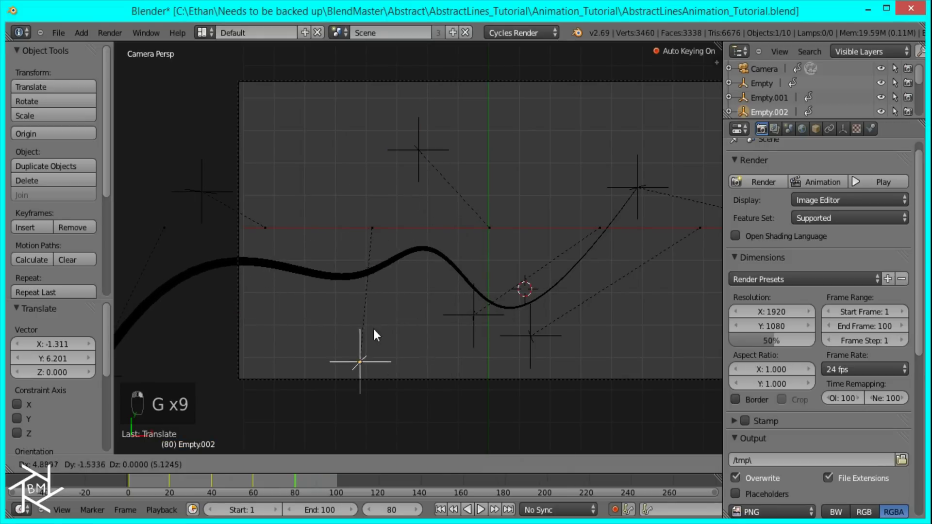
{"action": "left_click", "coordinate": [383, 134]}
{"action": "right_click", "coordinate": [195, 191]}
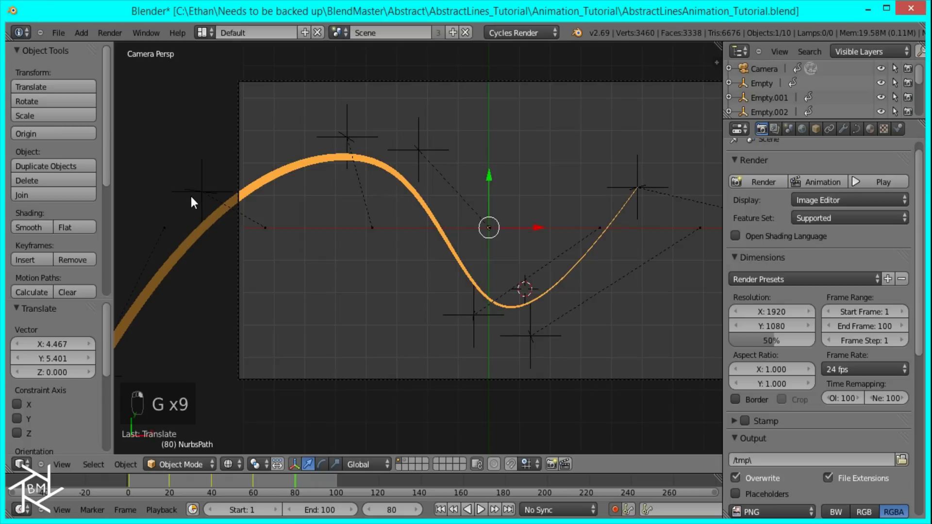
{"action": "right_click", "coordinate": [192, 191]}
{"action": "key", "text": "g"}
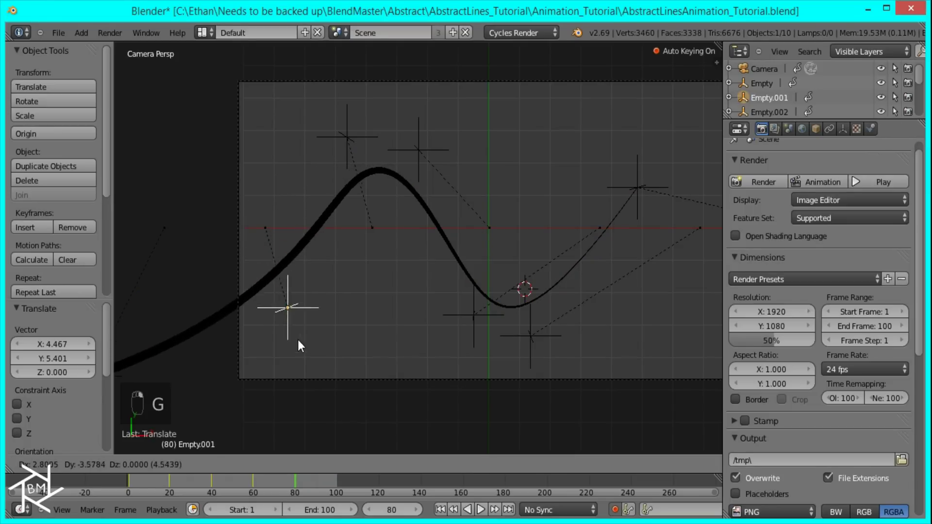
{"action": "left_click", "coordinate": [309, 357]}
{"action": "scroll", "coordinate": [246, 321], "scroll_direction": "down", "scroll_amount": 2}
{"action": "right_click", "coordinate": [219, 337]}
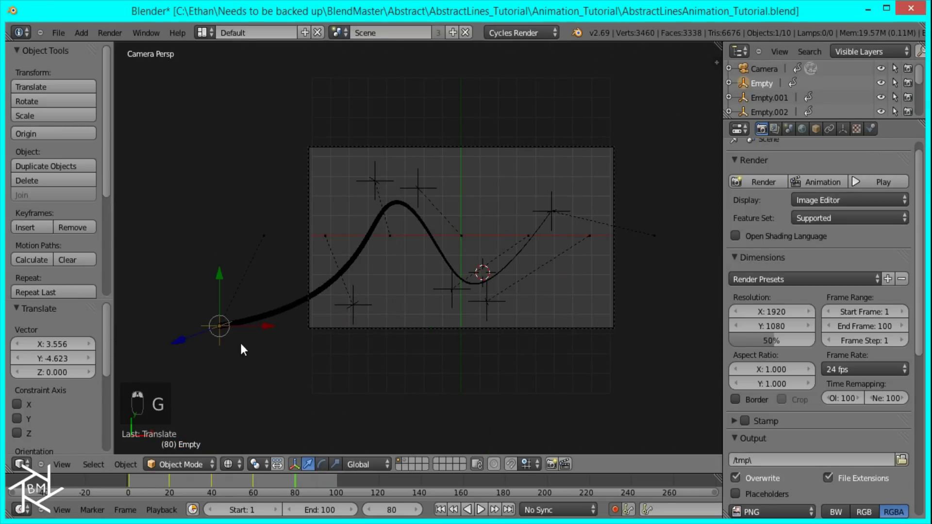
{"action": "key", "text": "g"}
{"action": "left_click", "coordinate": [294, 339]}
Keyframe all objects in place at frame 80.
{"action": "key", "text": "a"}
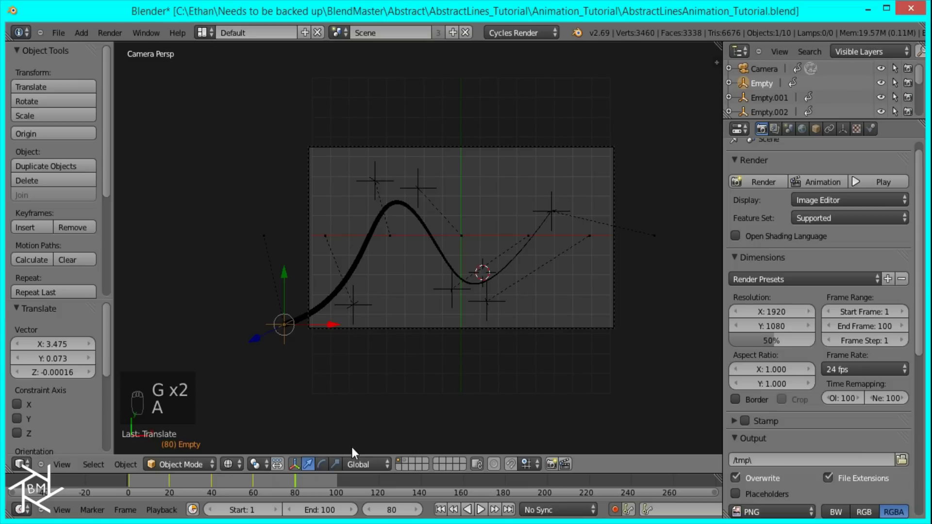
{"action": "key", "text": "a"}
{"action": "key", "text": "g"}
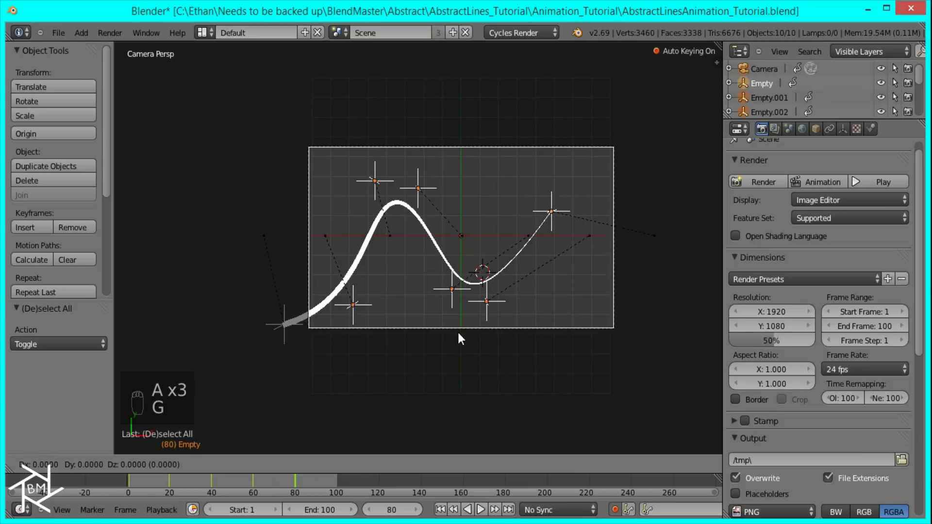
{"action": "left_click", "coordinate": [458, 337]}
At frame 100, raise Empty.006 past the frame's upper right and reposition Empty.005.
{"action": "key", "text": "shift+Right"}
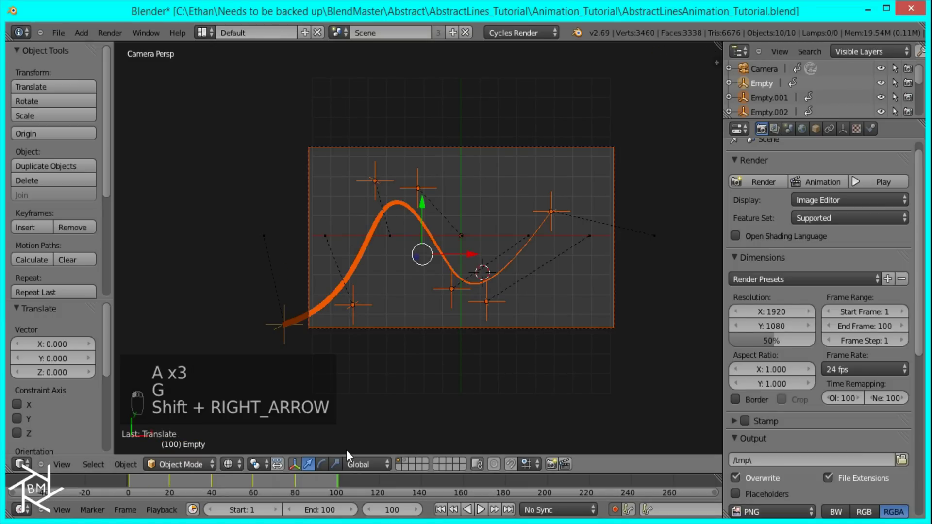
{"action": "right_click", "coordinate": [561, 206]}
{"action": "right_click", "coordinate": [562, 208]}
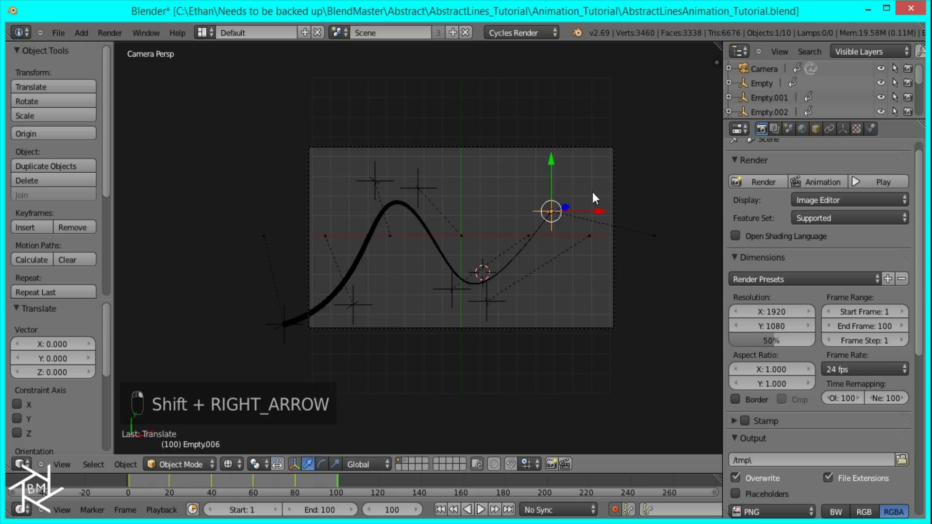
{"action": "key", "text": "g"}
{"action": "left_click", "coordinate": [647, 130]}
{"action": "right_click", "coordinate": [509, 293]}
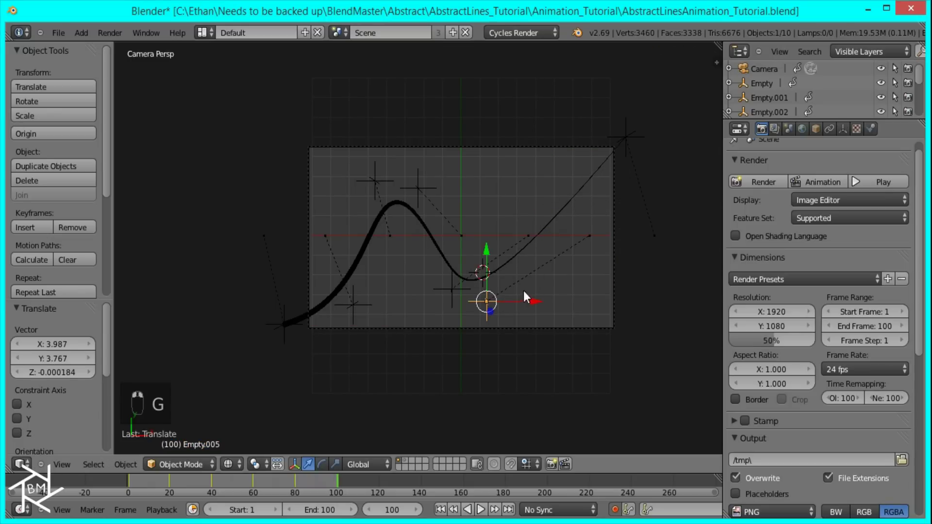
{"action": "key", "text": "g"}
{"action": "left_click", "coordinate": [597, 228]}
Lower Empty.004, move Empty.003 near the frame centre, and nudge Empty.001 right.
{"action": "right_click", "coordinate": [463, 286]}
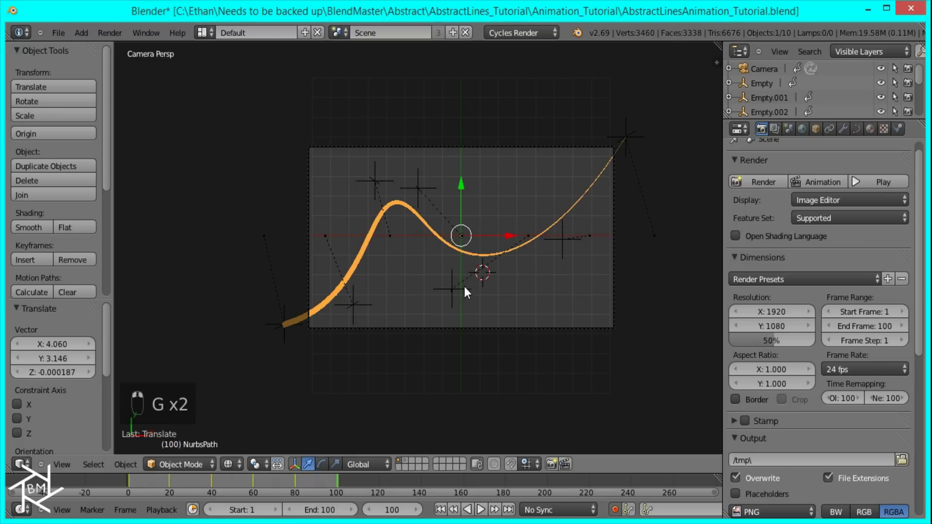
{"action": "right_click", "coordinate": [462, 288]}
{"action": "key", "text": "g"}
{"action": "left_click", "coordinate": [485, 313]}
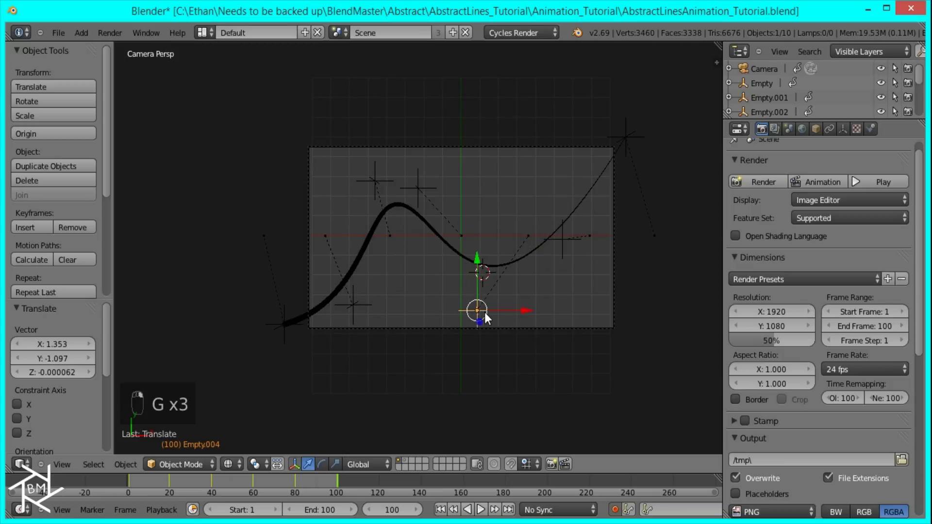
{"action": "right_click", "coordinate": [427, 190]}
{"action": "right_click", "coordinate": [427, 189]}
{"action": "key", "text": "g"}
{"action": "left_click", "coordinate": [474, 253]}
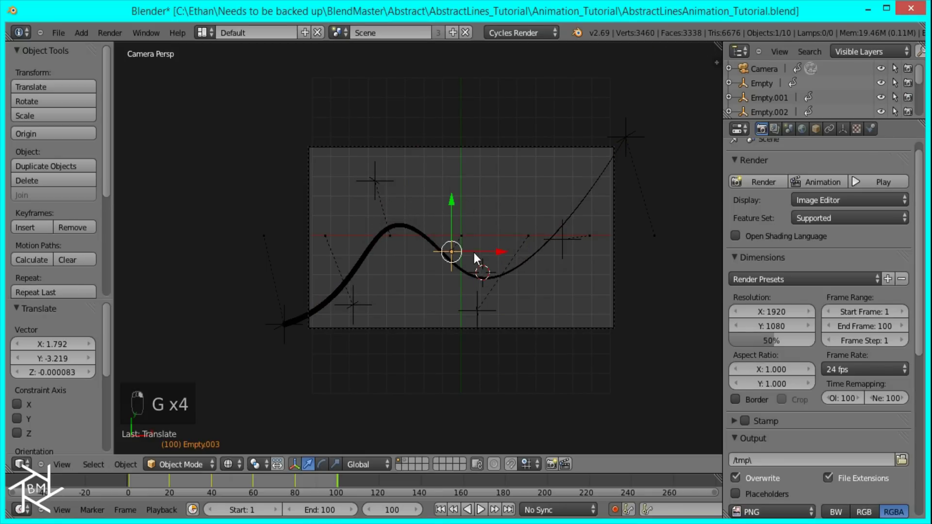
{"action": "right_click", "coordinate": [364, 303]}
{"action": "key", "text": "g"}
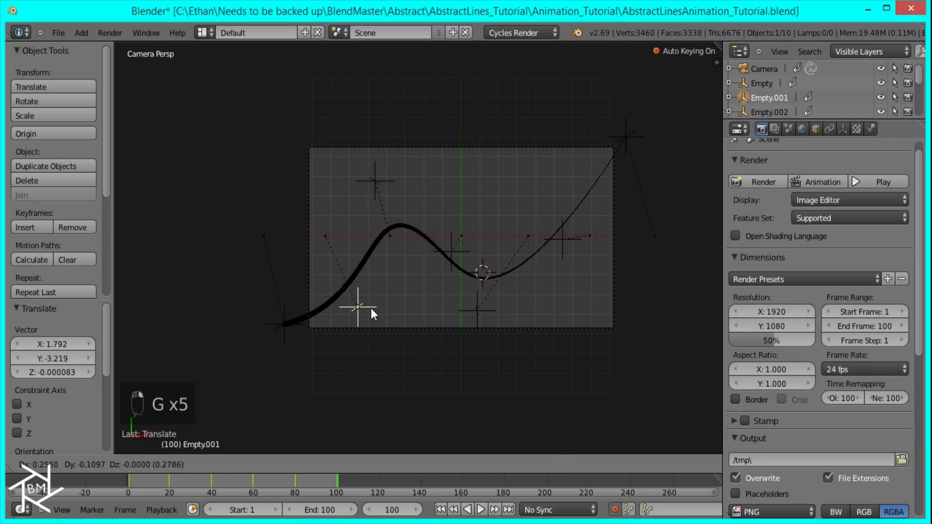
{"action": "left_click", "coordinate": [373, 307]}
Play the line animation with Alt+A and stop it at frame 23.
{"action": "key", "text": "alt+a"}
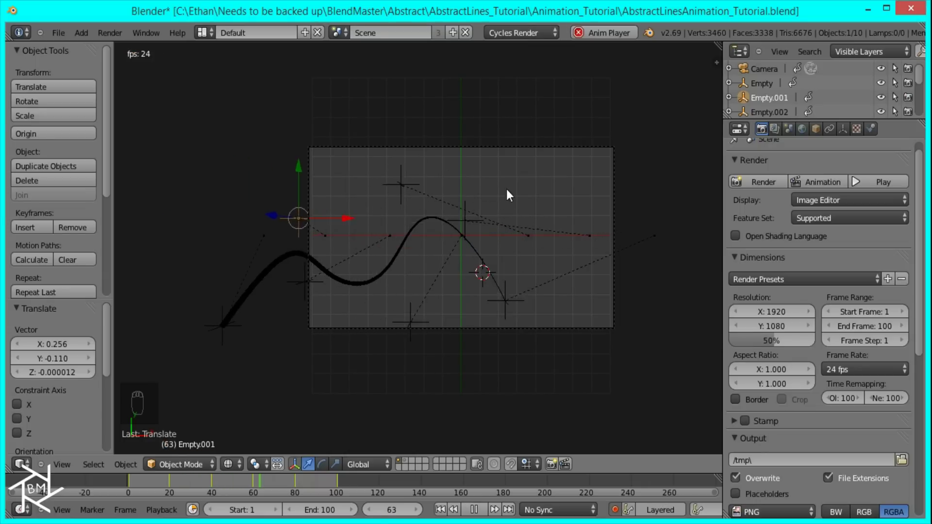
{"action": "key", "text": "alt+a"}
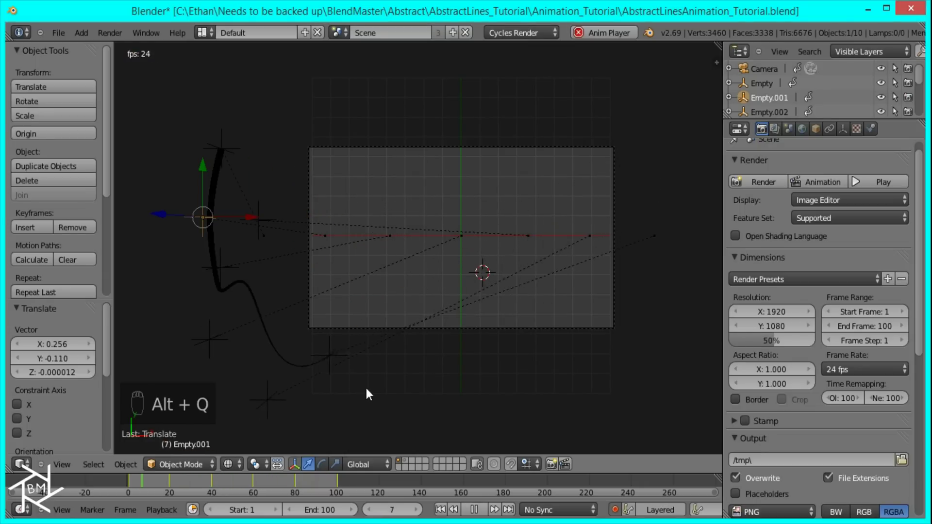
{"action": "key", "text": "alt+a"}
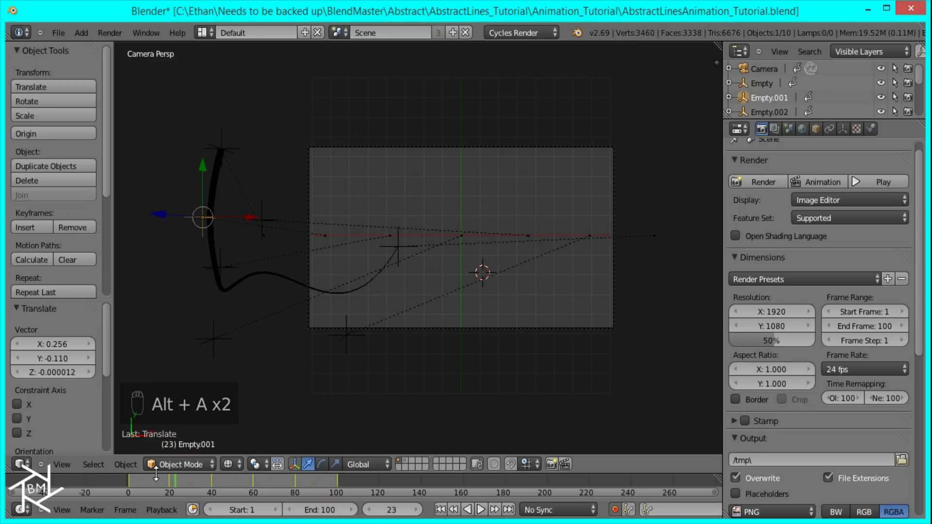
In the Graph Editor, set the handles of all keyframes to Vector.
{"action": "left_click_drag", "start_coordinate": [150, 473], "coordinate": [150, 372]}
{"action": "left_click", "coordinate": [21, 510]}
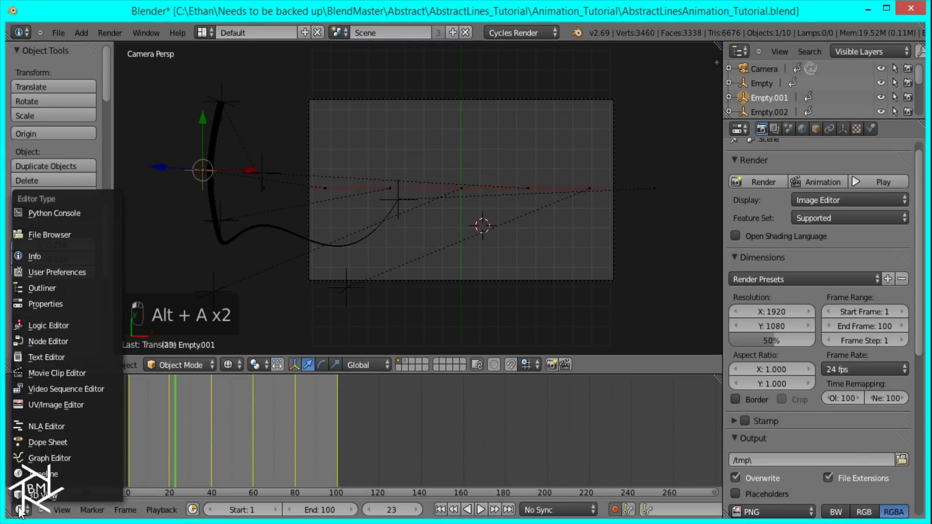
{"action": "left_click", "coordinate": [54, 456]}
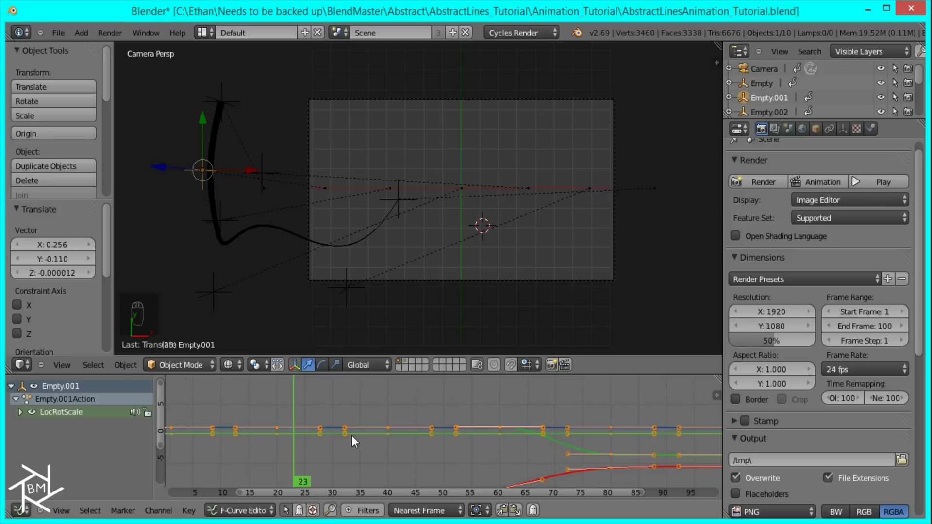
{"action": "key", "text": "a"}
{"action": "key", "text": "a"}
{"action": "key", "text": "a"}
{"action": "key", "text": "a"}
{"action": "key", "text": "a"}
{"action": "key", "text": "a"}
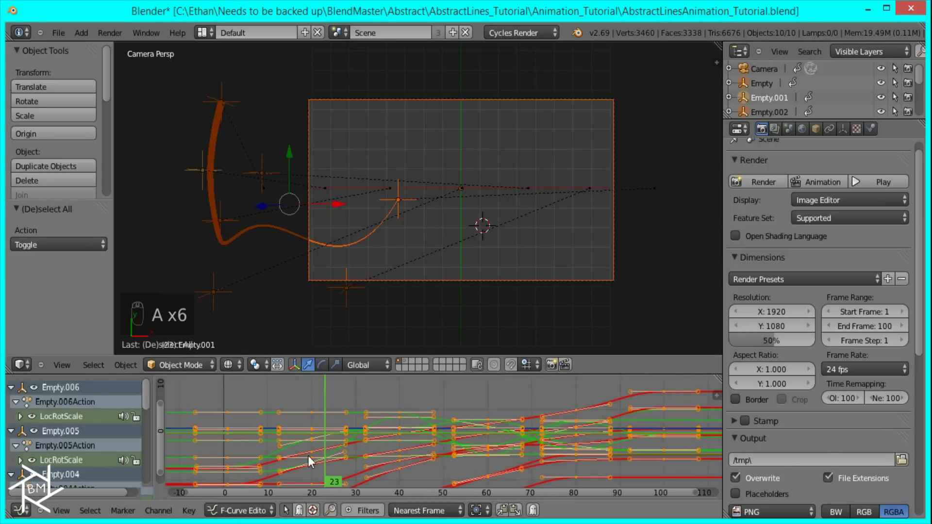
{"action": "key", "text": "v"}
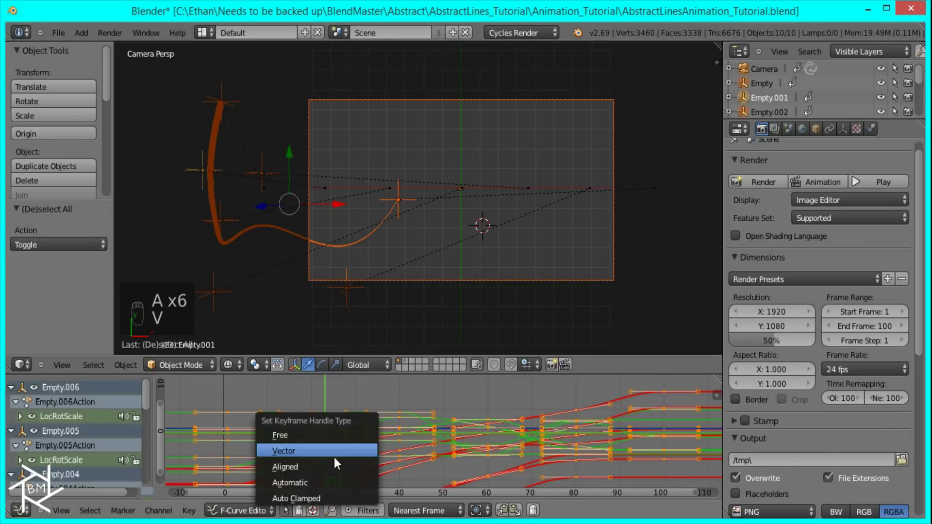
{"action": "left_click", "coordinate": [334, 453]}
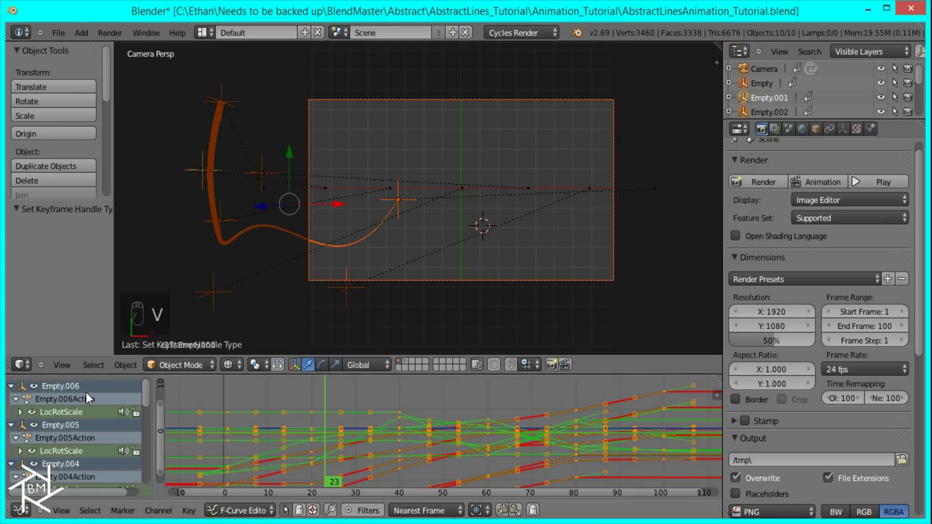
Switch the area back to the Timeline and shrink it to enlarge the 3D view.
{"action": "left_click", "coordinate": [22, 512]}
{"action": "left_click", "coordinate": [34, 485]}
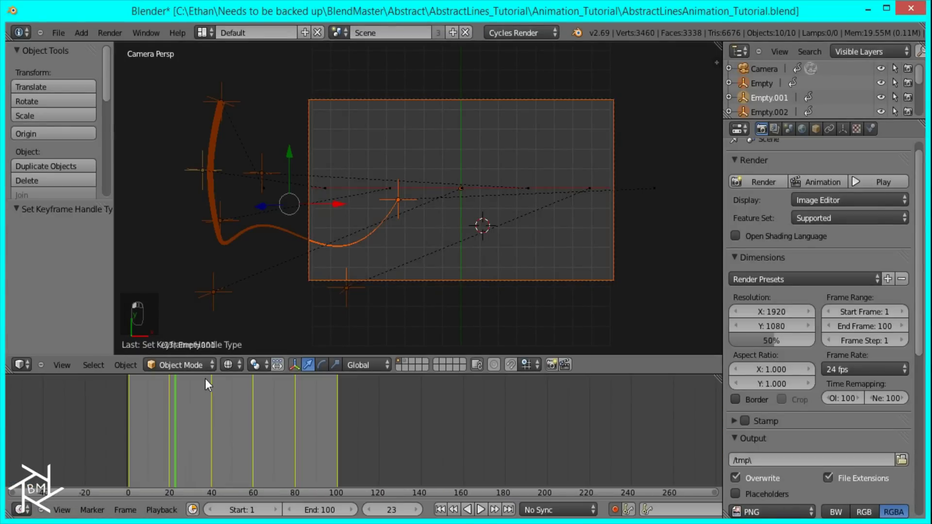
{"action": "left_click_drag", "start_coordinate": [213, 374], "coordinate": [227, 461]}
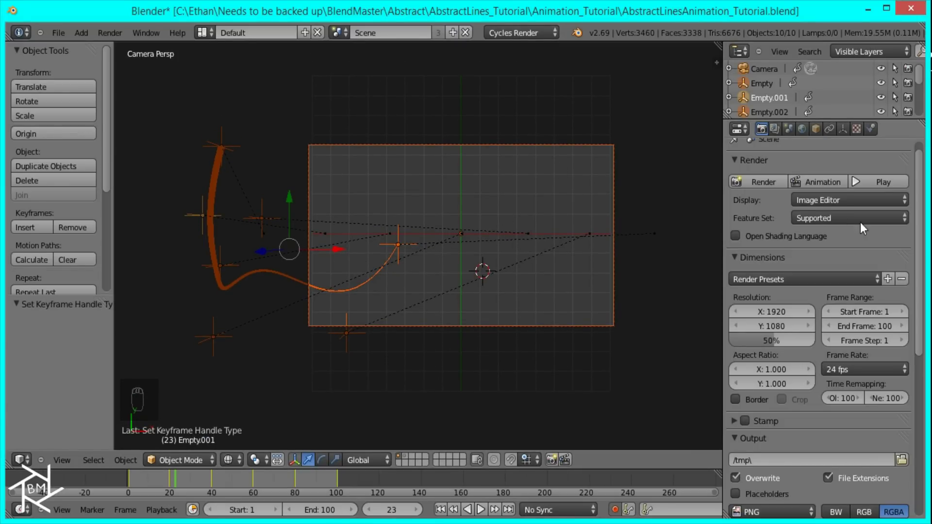
Darken the NURBS line's emission colour to grey.
{"action": "right_click", "coordinate": [217, 174]}
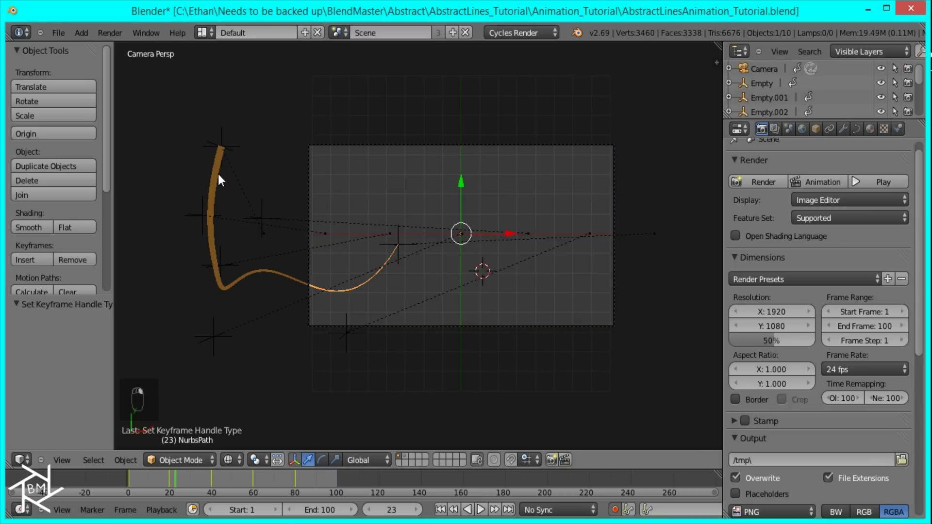
{"action": "left_click", "coordinate": [870, 129]}
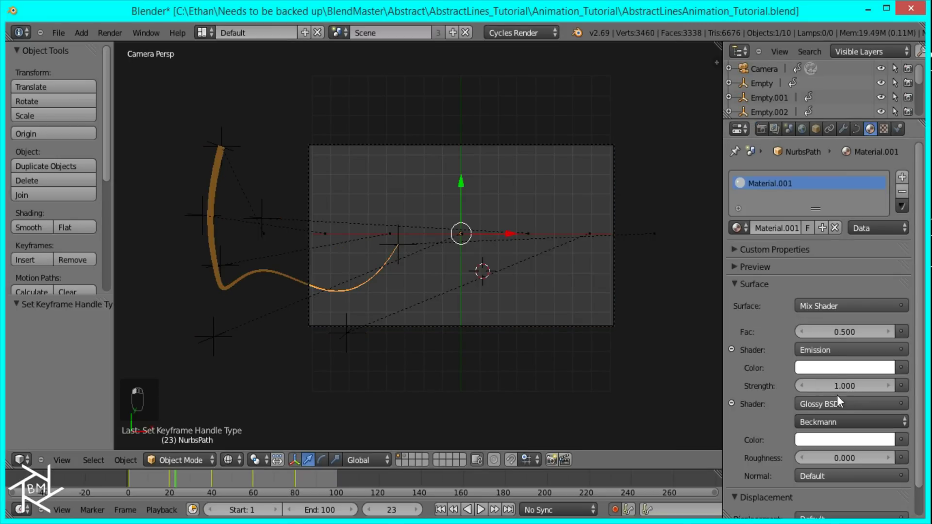
{"action": "left_click", "coordinate": [828, 369]}
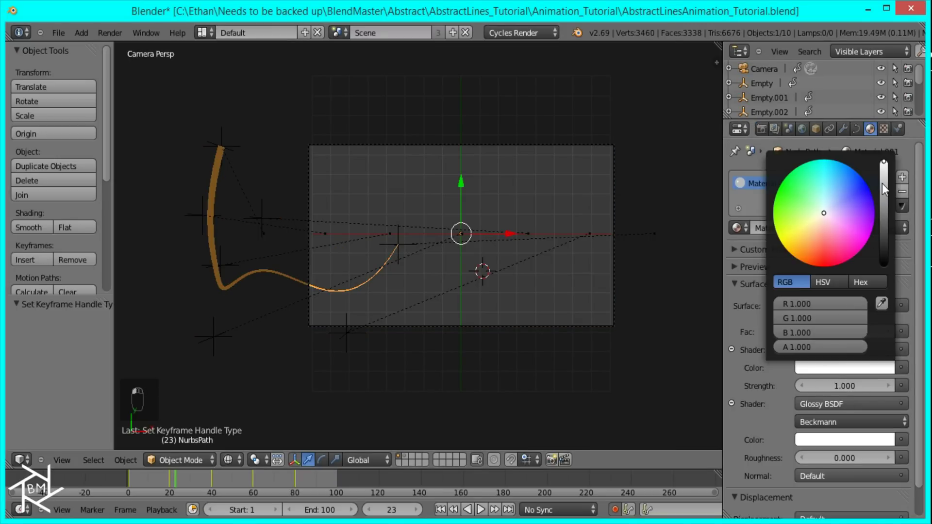
{"action": "left_click", "coordinate": [886, 209]}
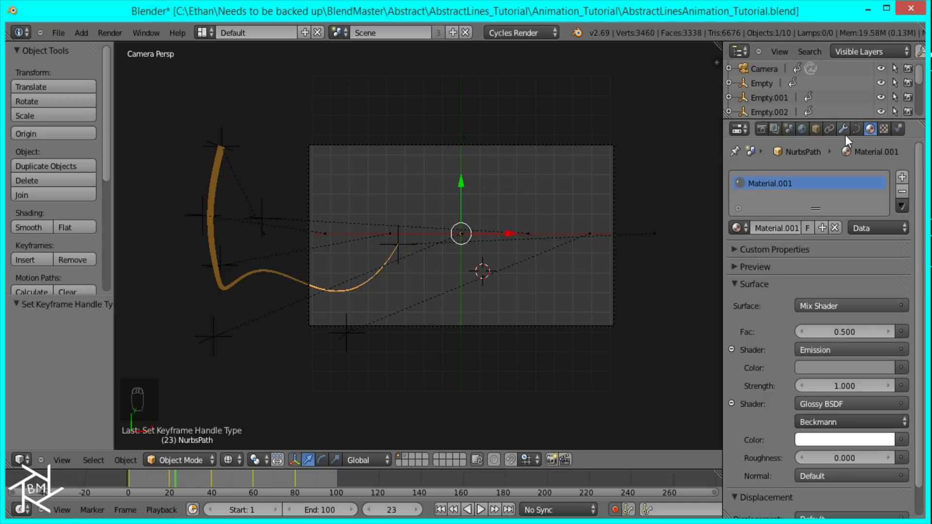
Preview the rendered line growing from frame 63, then return to solid shading.
{"action": "scroll", "coordinate": [461, 275], "scroll_direction": "up", "scroll_amount": 3}
{"action": "key", "text": "shift+z"}
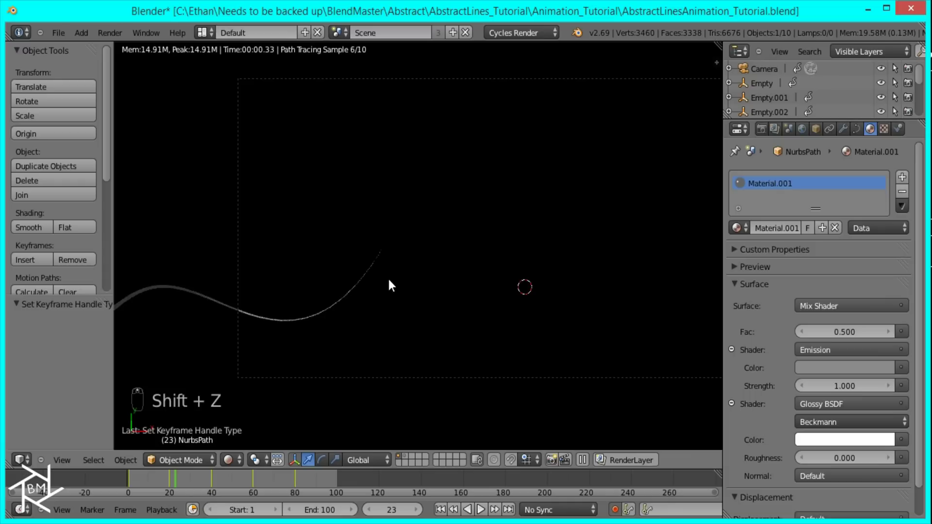
{"action": "left_click", "coordinate": [260, 485]}
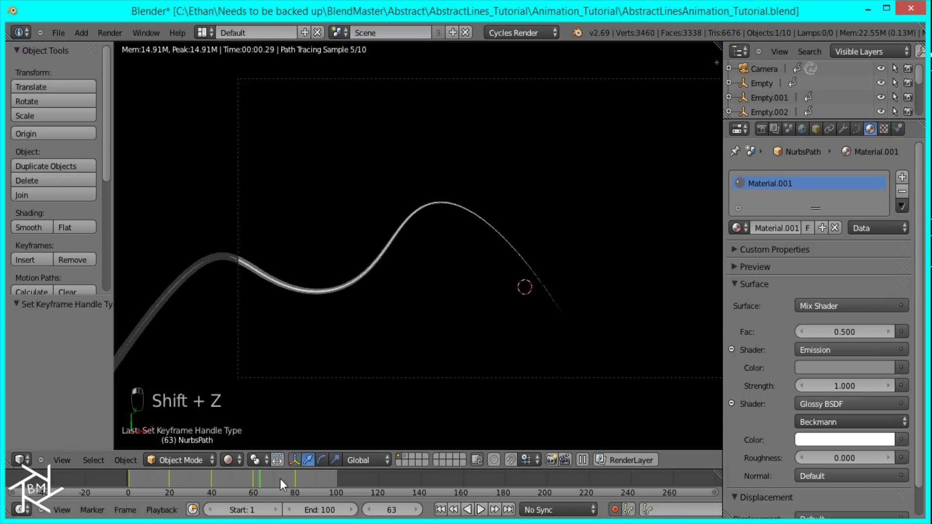
{"action": "key", "text": "alt+a"}
{"action": "key", "text": "alt+a"}
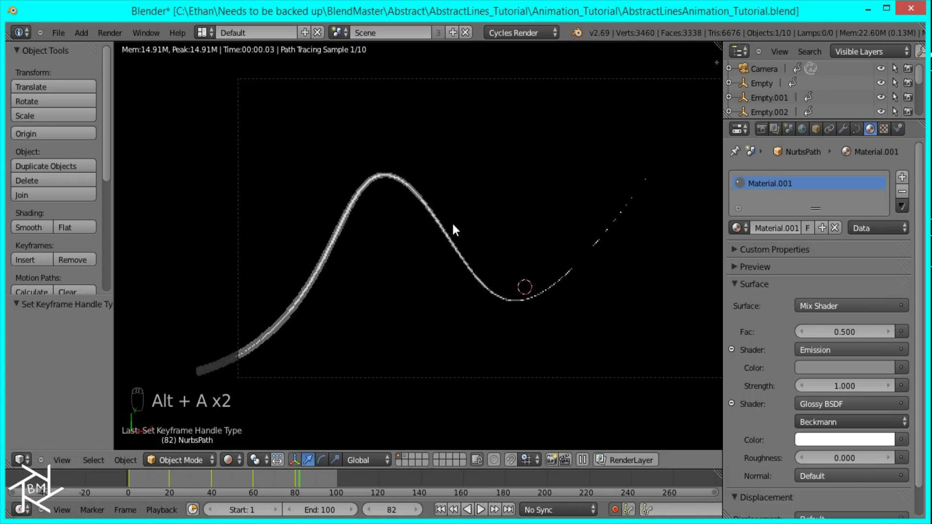
{"action": "key", "text": "z"}
{"action": "scroll", "coordinate": [463, 252], "scroll_direction": "down", "scroll_amount": 4}
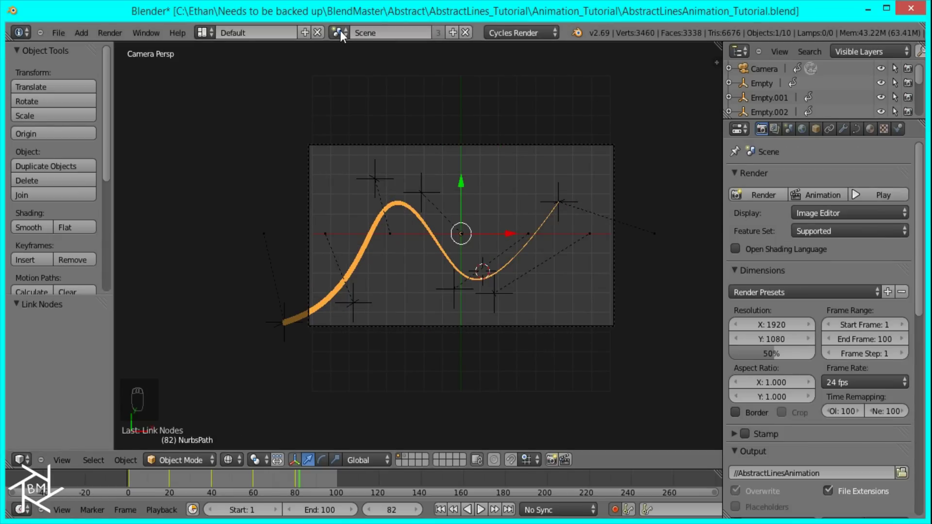
Maximize the Compositing node editor and select both Image nodes in Scene.001's tree.
{"action": "key", "text": "ctrl+Left"}
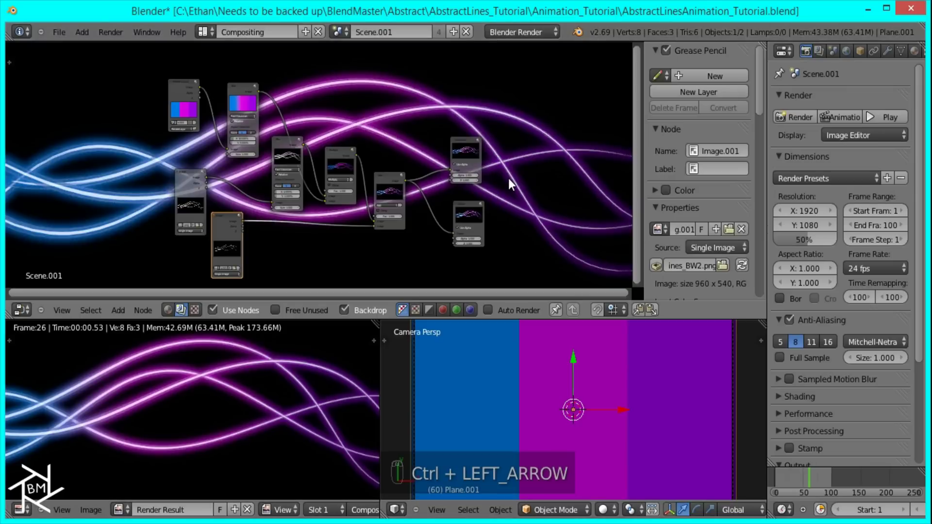
{"action": "middle_click_drag", "start_coordinate": [305, 179], "coordinate": [272, 213]}
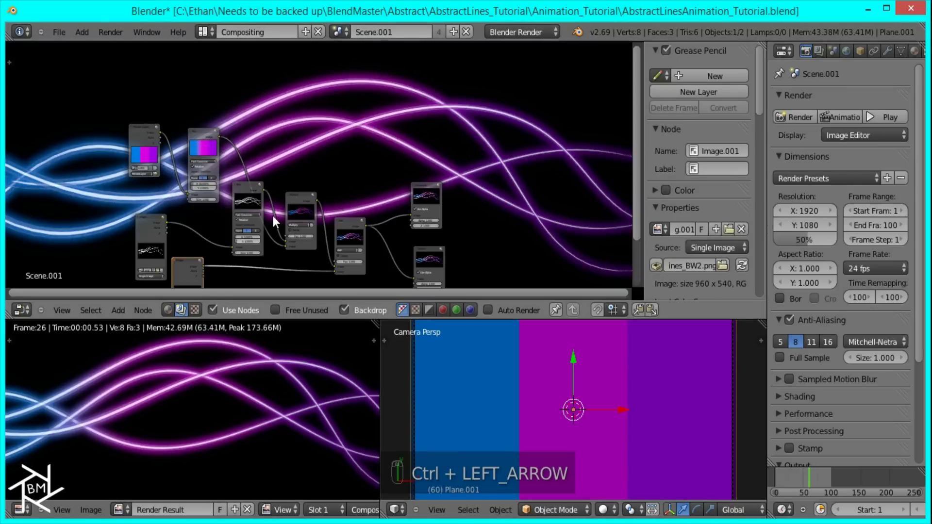
{"action": "key", "text": "ctrl+Up"}
{"action": "middle_click_drag", "start_coordinate": [363, 265], "coordinate": [474, 146]}
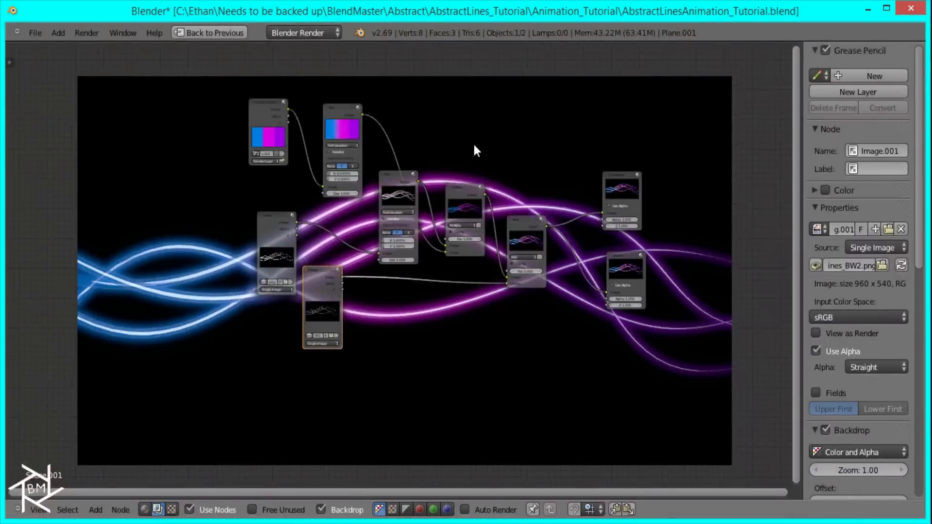
{"action": "scroll", "coordinate": [380, 284], "scroll_direction": "up", "scroll_amount": 1}
{"action": "scroll", "coordinate": [380, 284], "scroll_direction": "up", "scroll_amount": 2}
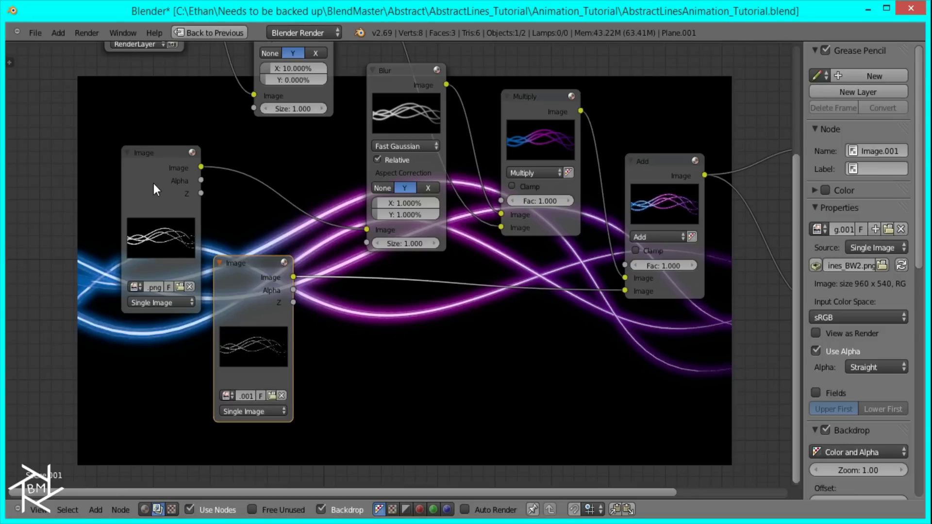
{"action": "scroll", "coordinate": [155, 193], "scroll_direction": "down", "scroll_amount": 3}
{"action": "left_click", "coordinate": [238, 228]}
{"action": "left_click", "coordinate": [298, 284], "text": "shift"}
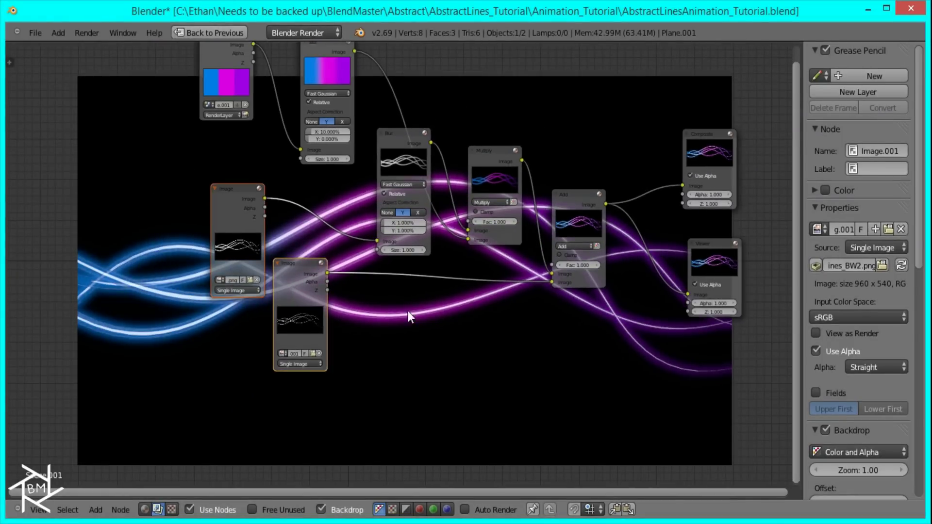
Delete the two Image nodes and add a Movie Clip node loading 0100.avi.
{"action": "key", "text": "x"}
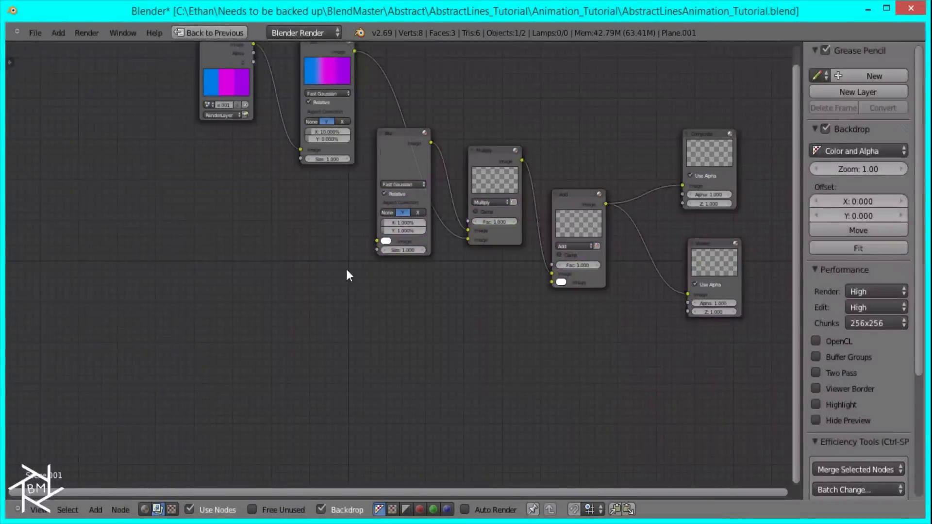
{"action": "key", "text": "shift+a"}
{"action": "mouse_move", "coordinate": [221, 231]}
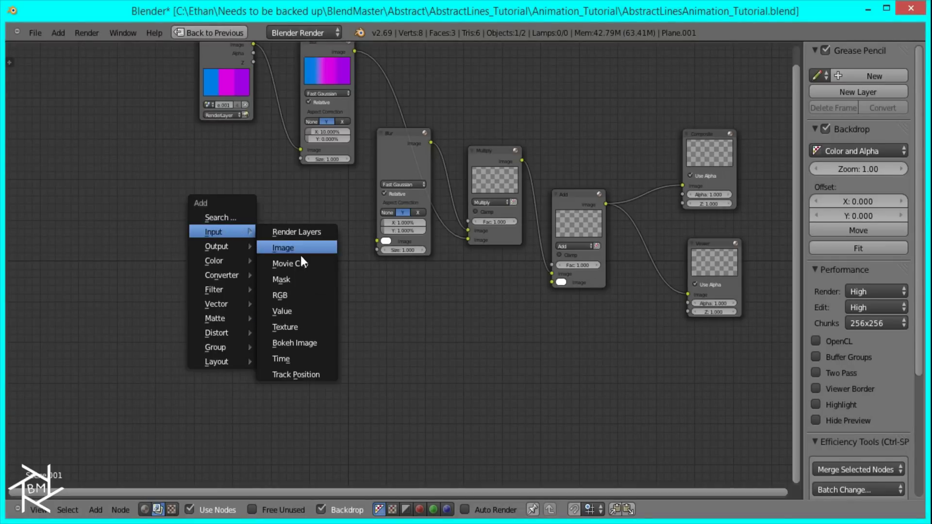
{"action": "left_click", "coordinate": [306, 263]}
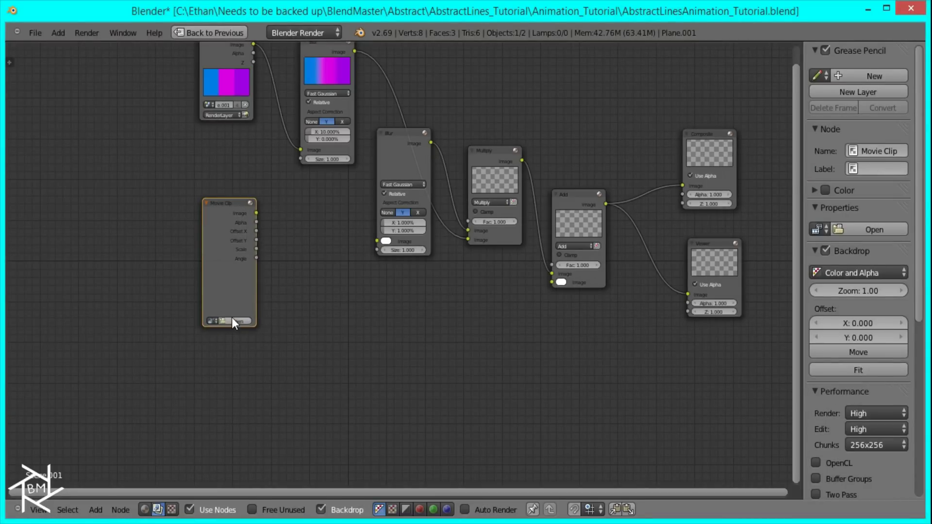
{"action": "left_click", "coordinate": [231, 320]}
{"action": "double_click", "coordinate": [270, 121]}
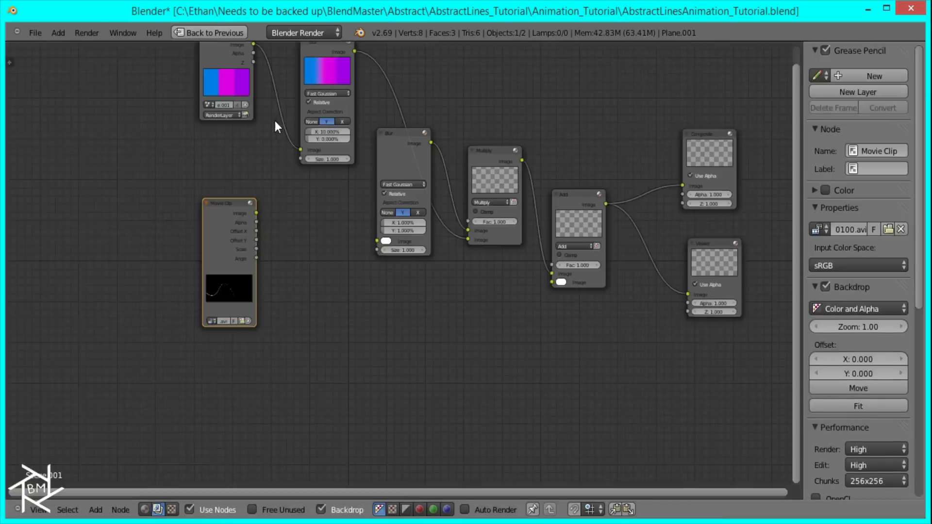
Link the clip's Image output to the Blur input and the Add node's lower input.
{"action": "key", "text": "Home"}
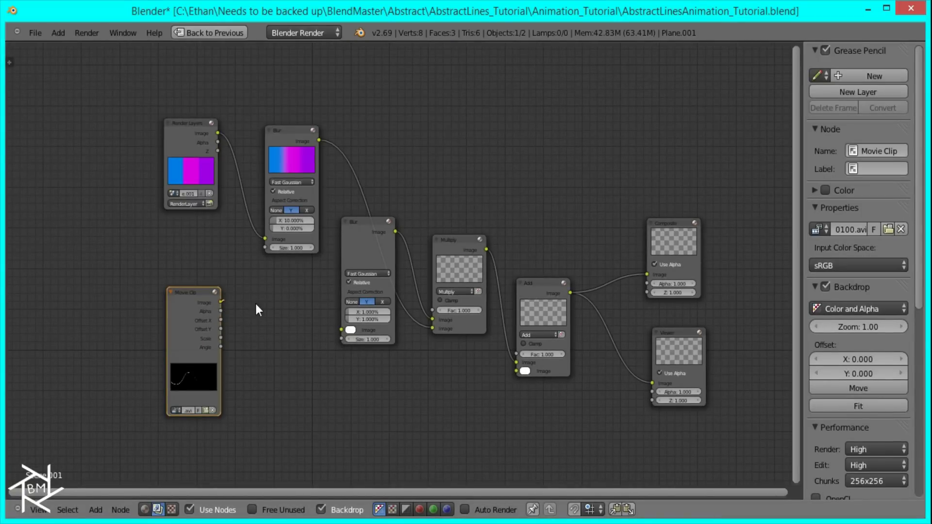
{"action": "left_click_drag", "start_coordinate": [221, 301], "coordinate": [342, 329]}
{"action": "left_click_drag", "start_coordinate": [221, 302], "coordinate": [525, 371]}
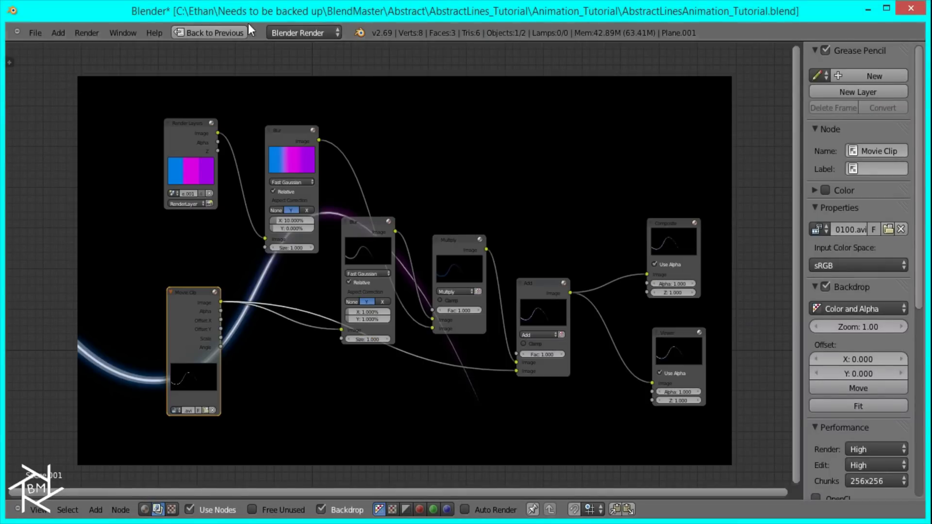
In the Default layout, pick Scene.001, render frame 60, then return to Compositing.
{"action": "left_click", "coordinate": [245, 30]}
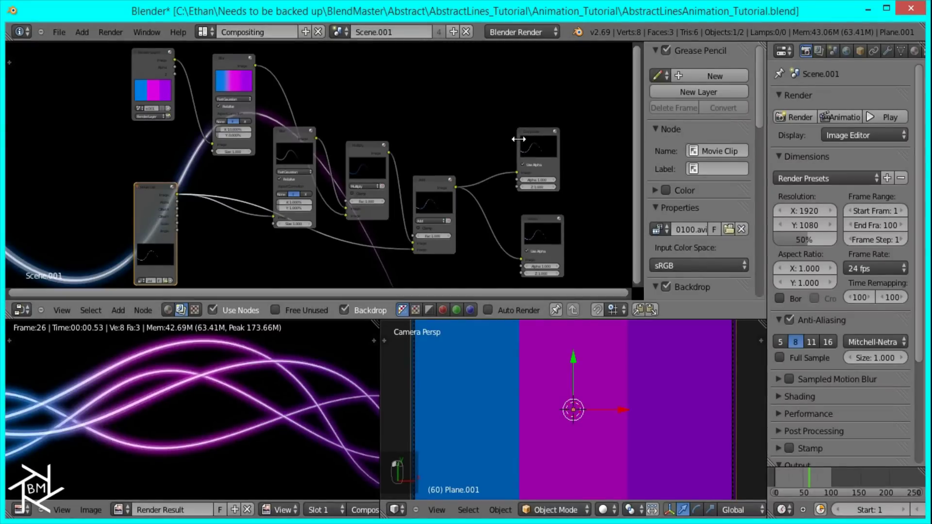
{"action": "key", "text": "ctrl+Right"}
{"action": "left_click", "coordinate": [338, 32]}
{"action": "left_click", "coordinate": [364, 71]}
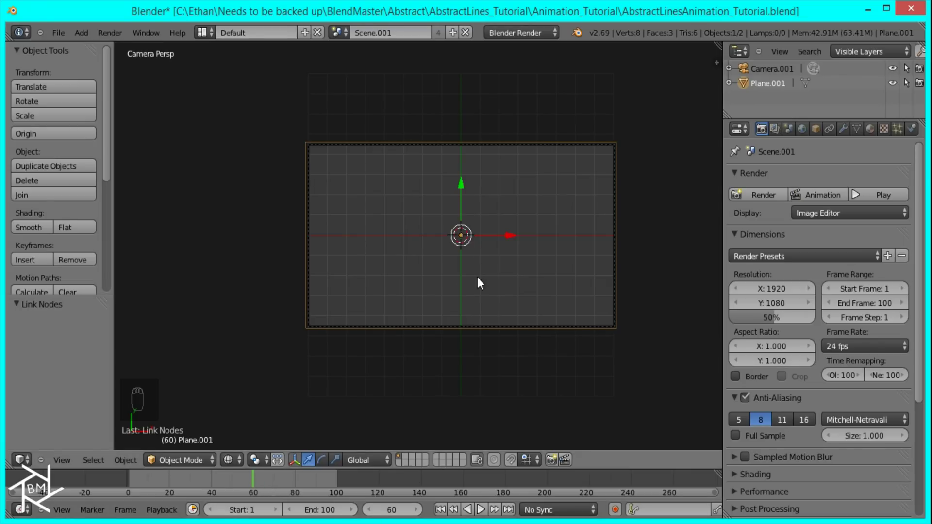
{"action": "left_click", "coordinate": [765, 194]}
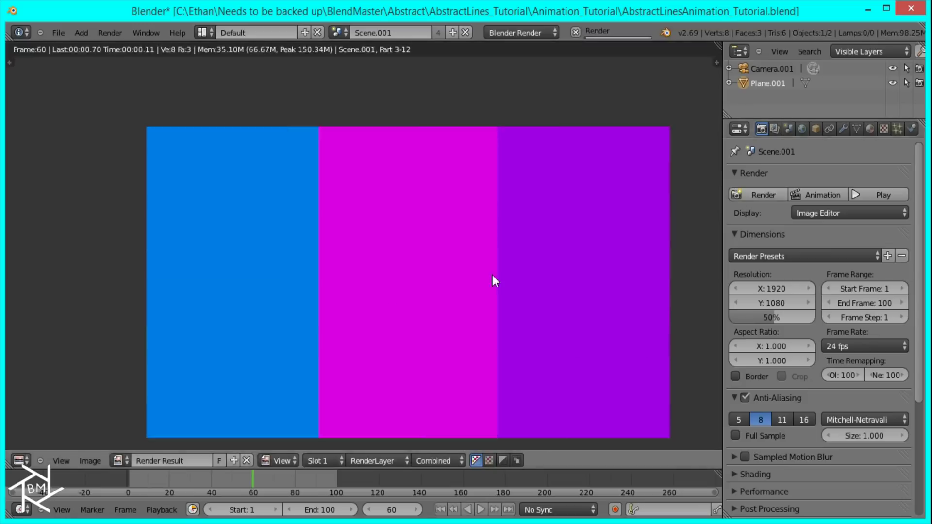
{"action": "key", "text": "ctrl+Left"}
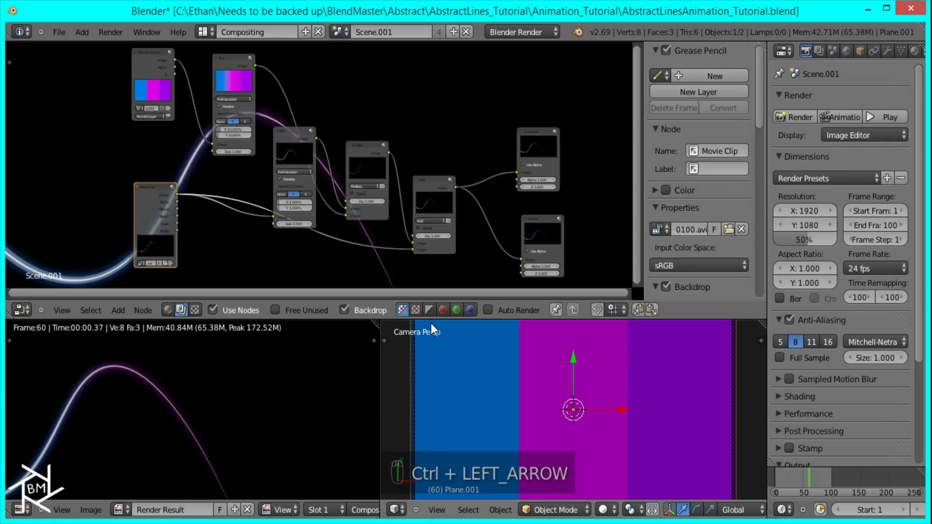
Insert an RGB Curves node onto the link between the movie clip and the Add node.
{"action": "key", "text": "ctrl+Up"}
{"action": "middle_click_drag", "start_coordinate": [273, 288], "coordinate": [374, 232]}
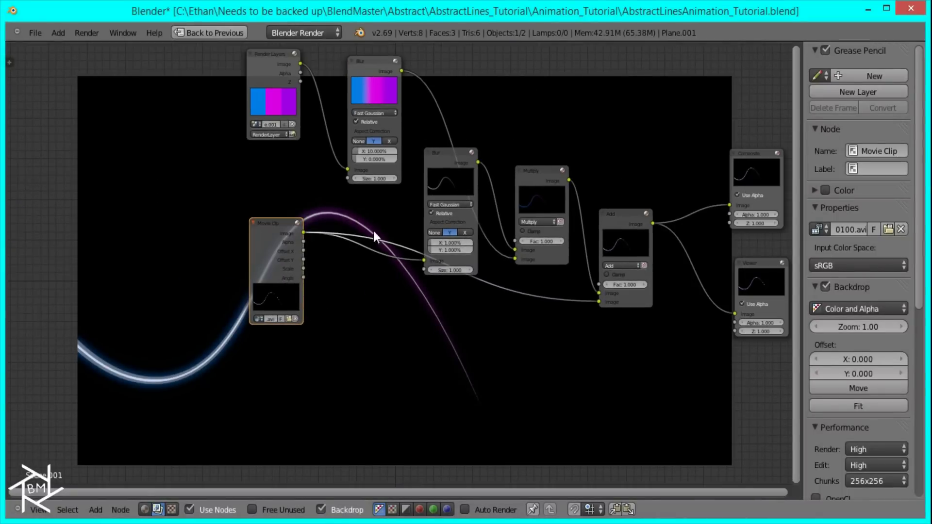
{"action": "middle_click_drag", "start_coordinate": [410, 275], "coordinate": [440, 245]}
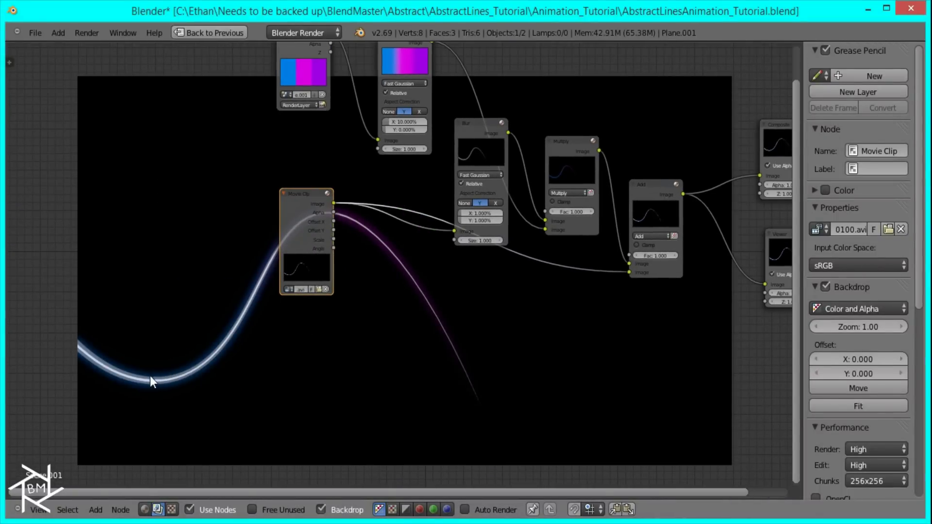
{"action": "key", "text": "shift+a"}
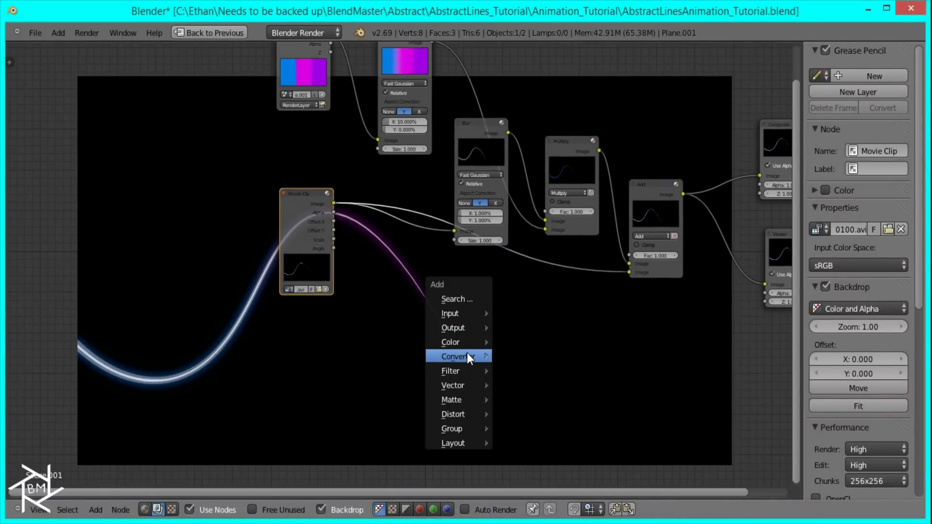
{"action": "mouse_move", "coordinate": [464, 343]}
{"action": "left_click", "coordinate": [530, 215]}
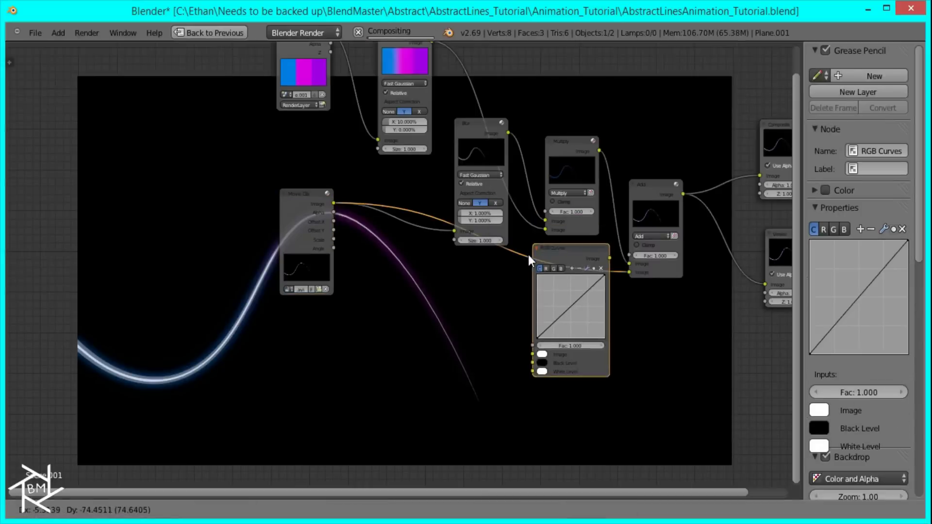
{"action": "left_click", "coordinate": [525, 260]}
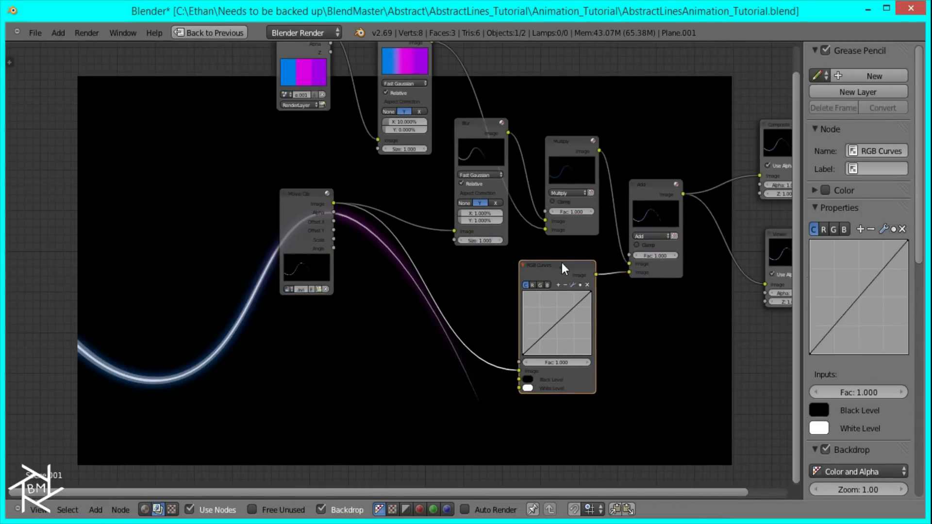
{"action": "left_click_drag", "start_coordinate": [562, 265], "coordinate": [453, 328]}
Shape the curve into an S with points at 0.42222/0.15 and 0.56667/0.8875.
{"action": "scroll", "coordinate": [453, 397], "scroll_direction": "up", "scroll_amount": 2}
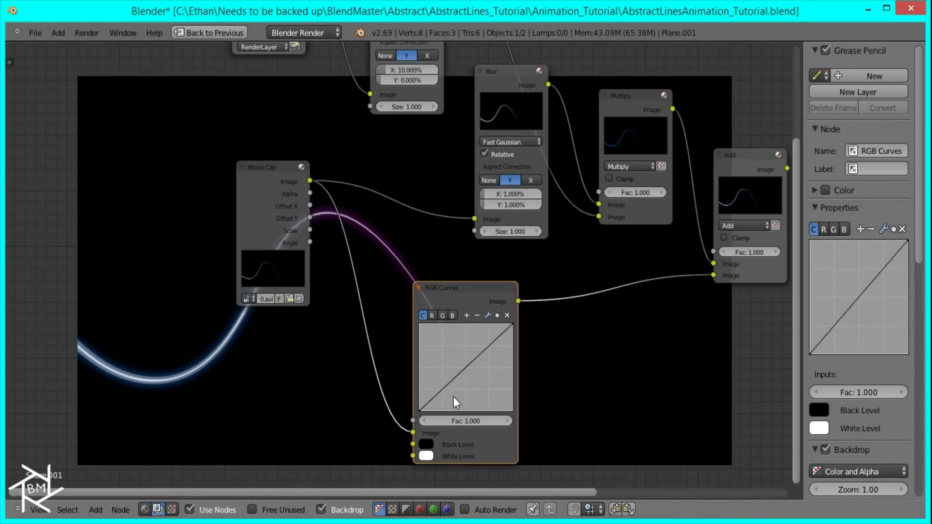
{"action": "left_click_drag", "start_coordinate": [450, 384], "coordinate": [459, 397]}
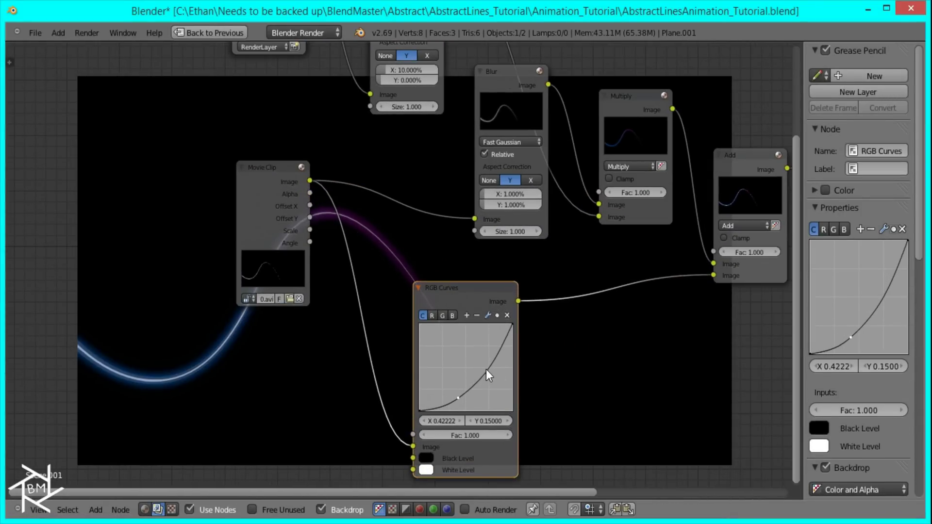
{"action": "left_click_drag", "start_coordinate": [486, 368], "coordinate": [473, 333]}
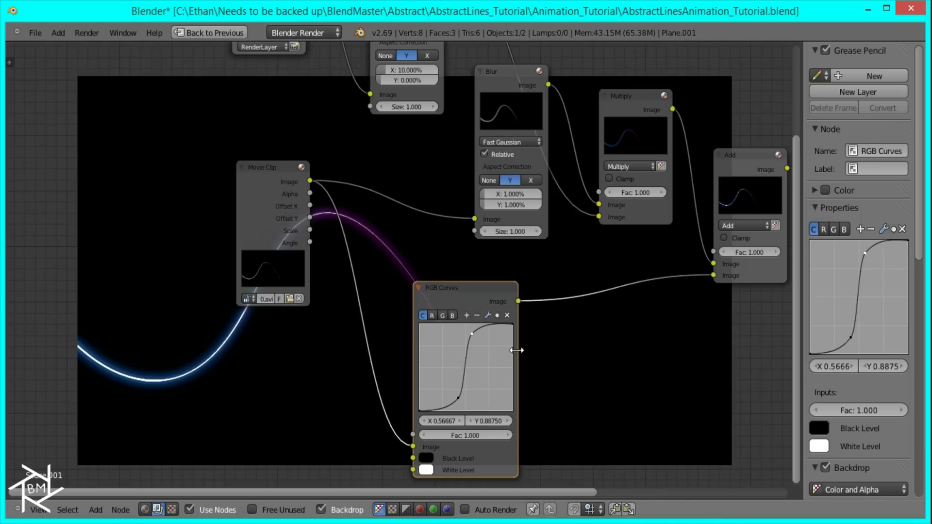
{"action": "middle_click_drag", "start_coordinate": [338, 352], "coordinate": [477, 335]}
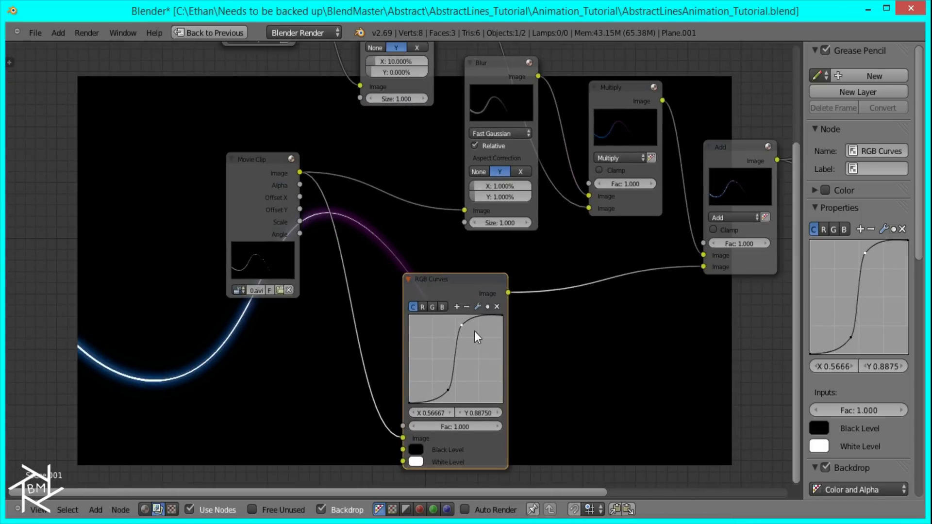
{"action": "scroll", "coordinate": [391, 233], "scroll_direction": "down", "scroll_amount": 2}
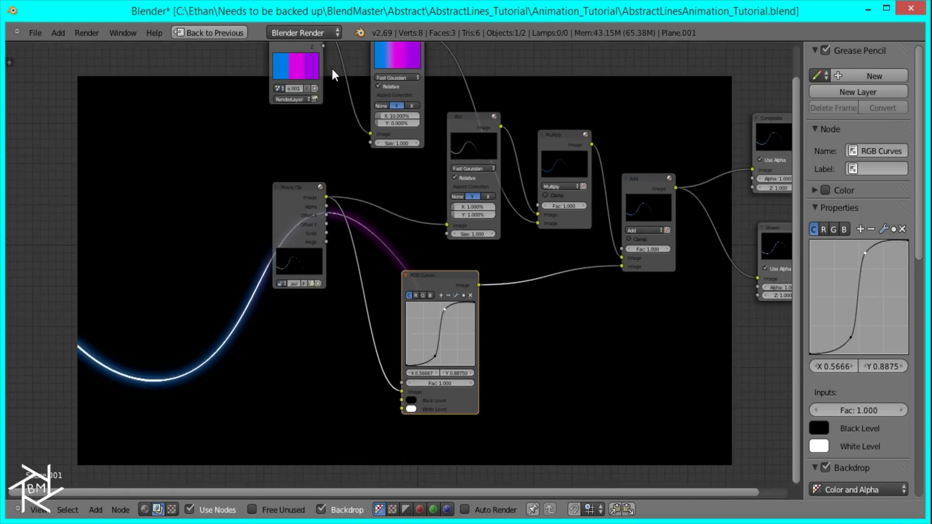
{"action": "left_click", "coordinate": [210, 33]}
{"action": "key", "text": "ctrl+Right"}
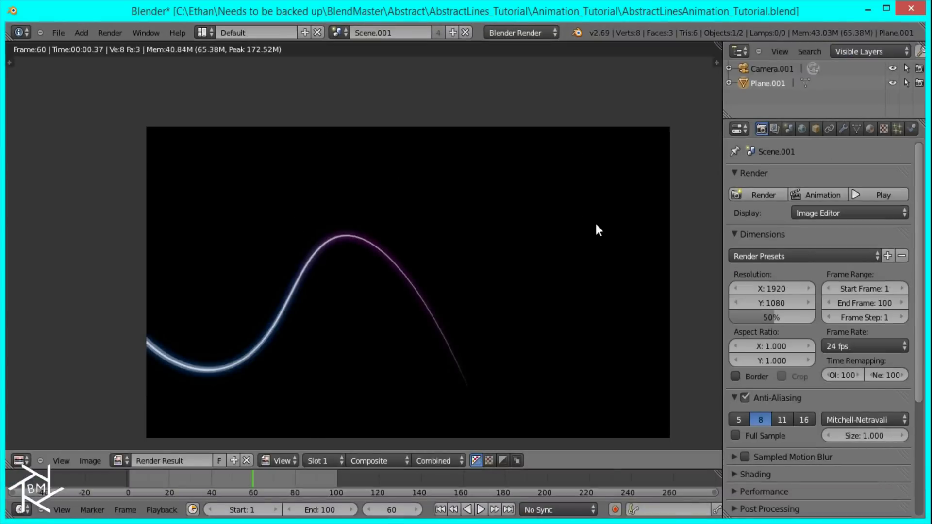
{"action": "scroll", "coordinate": [858, 374], "scroll_direction": "down", "scroll_amount": 7}
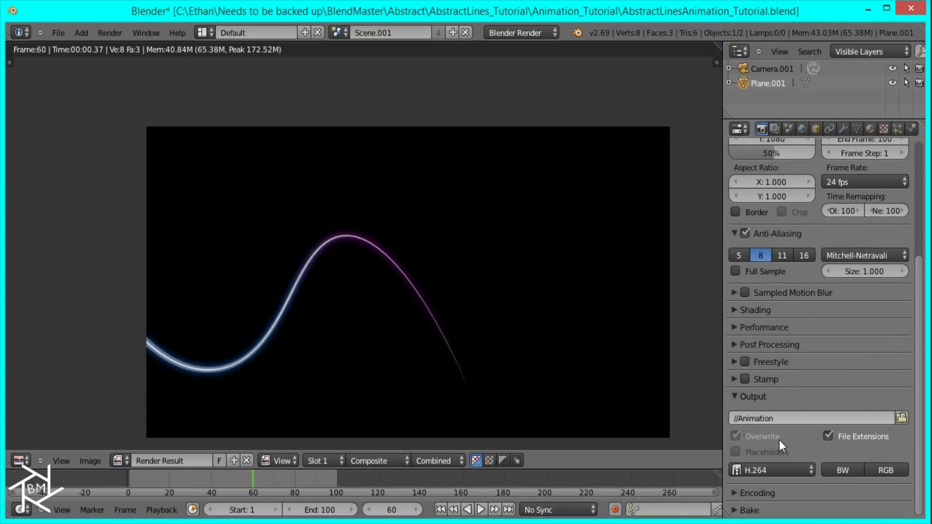
{"action": "scroll", "coordinate": [831, 355], "scroll_direction": "up", "scroll_amount": 1}
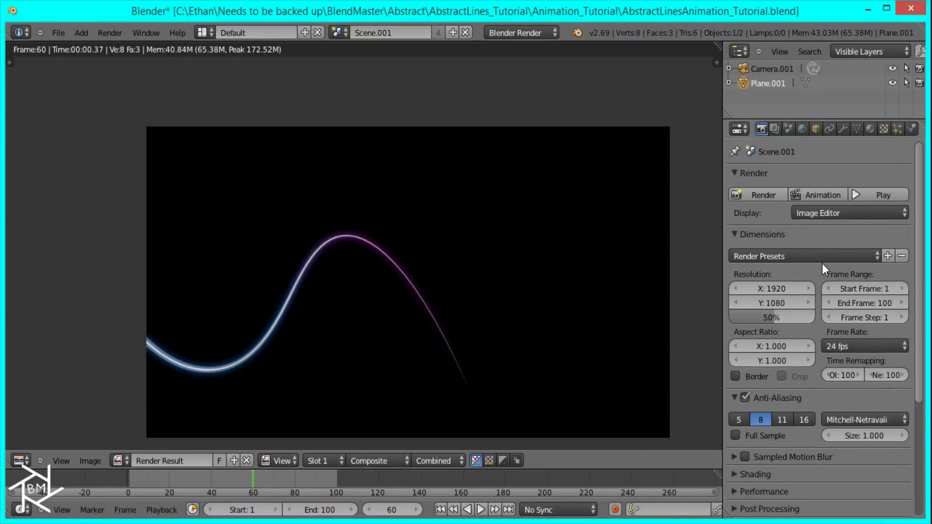